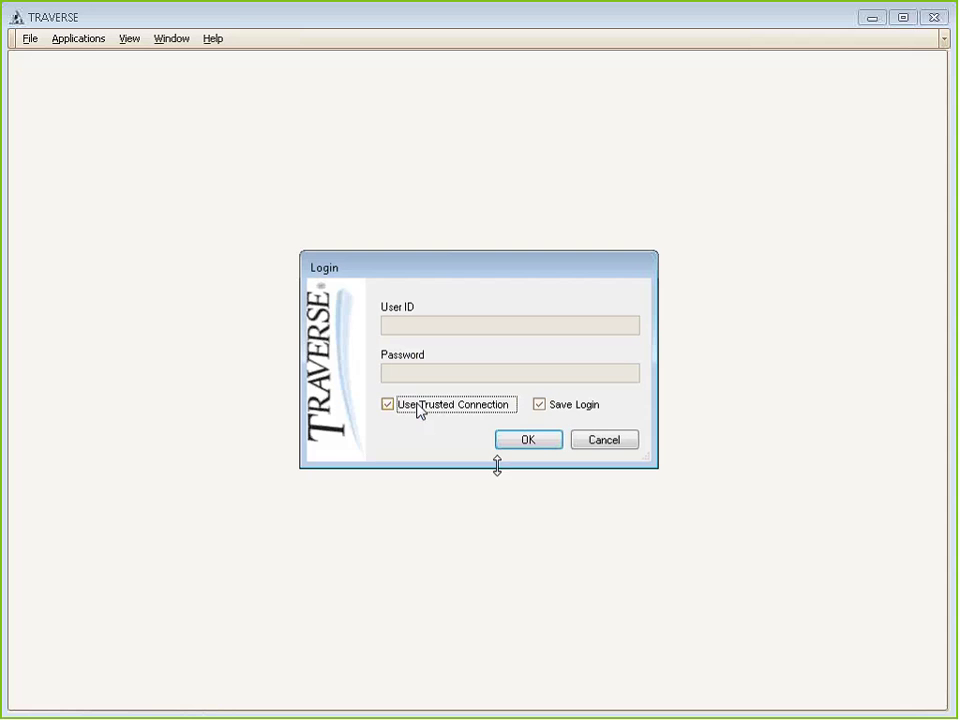
Log in with the trusted connection and enlarge the function list above the application list
left_click(530, 440)
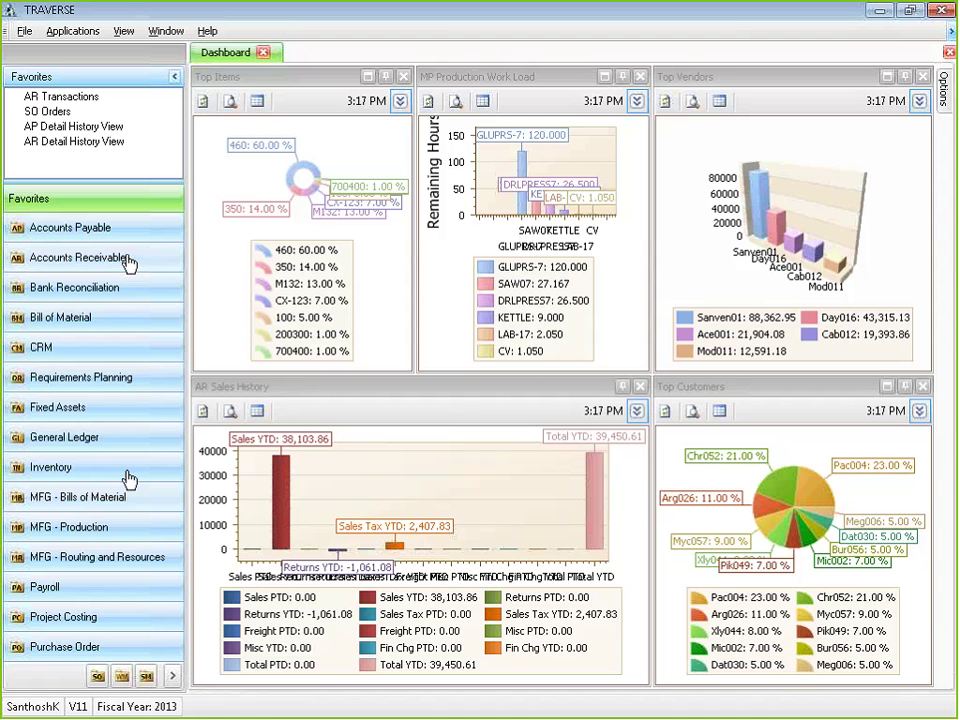
left_click_drag(86, 186, 122, 270)
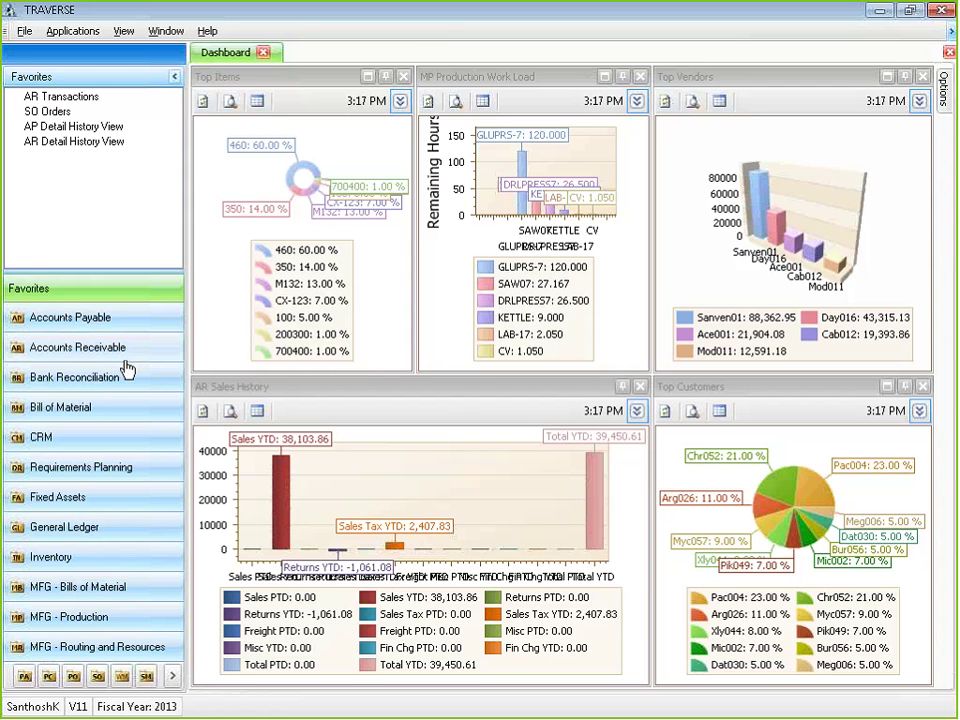
Open the Transactions screen of the Bank Reconciliation application
left_click(124, 359)
left_click(115, 377)
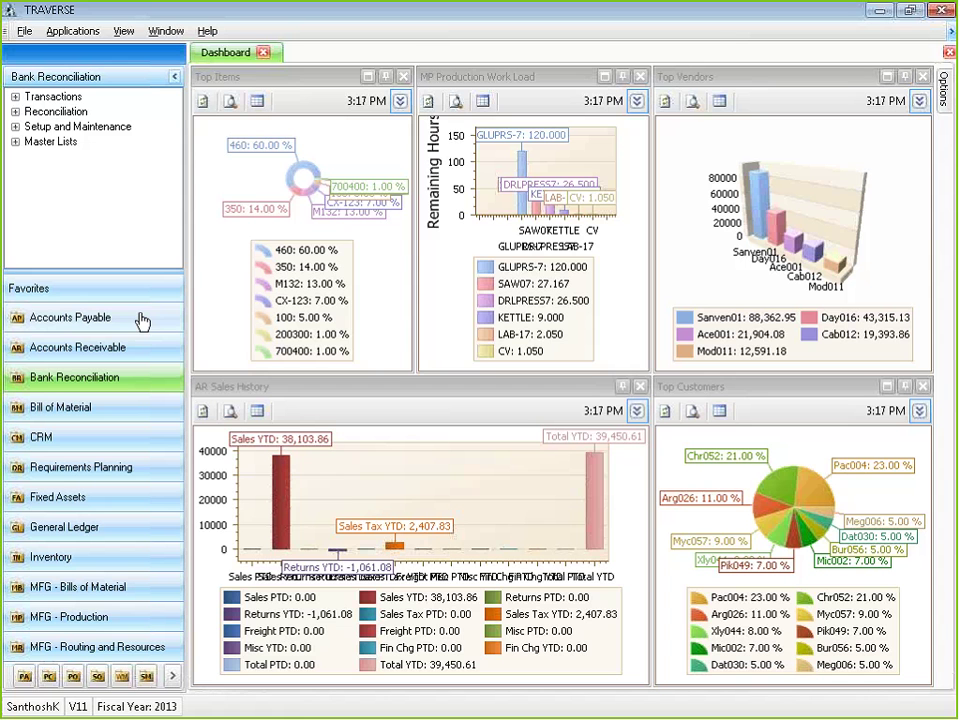
left_click(15, 96)
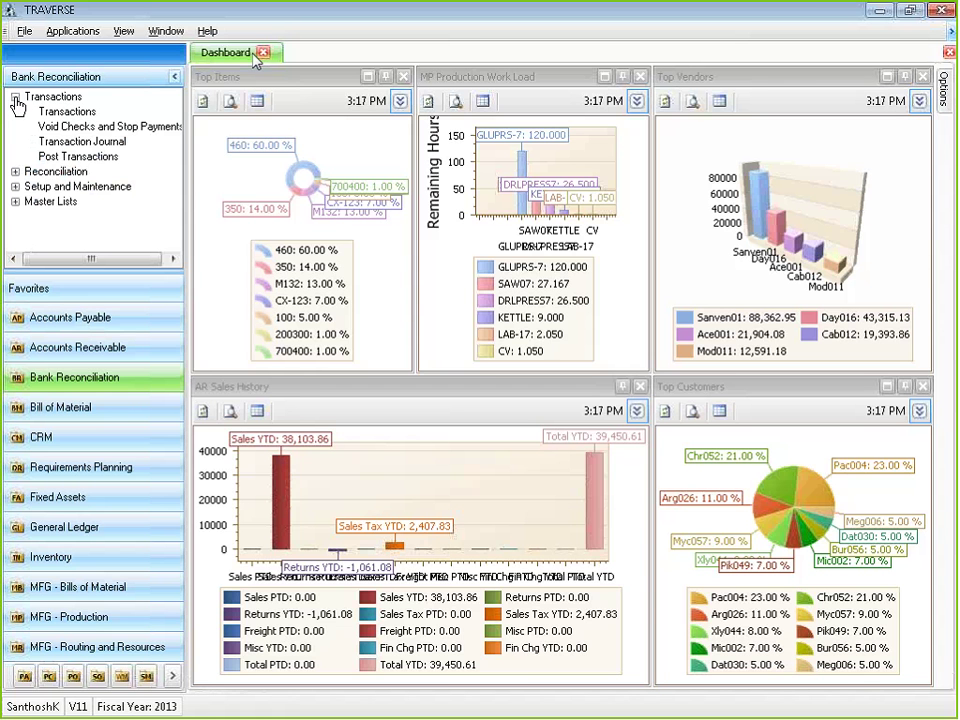
left_click(65, 113)
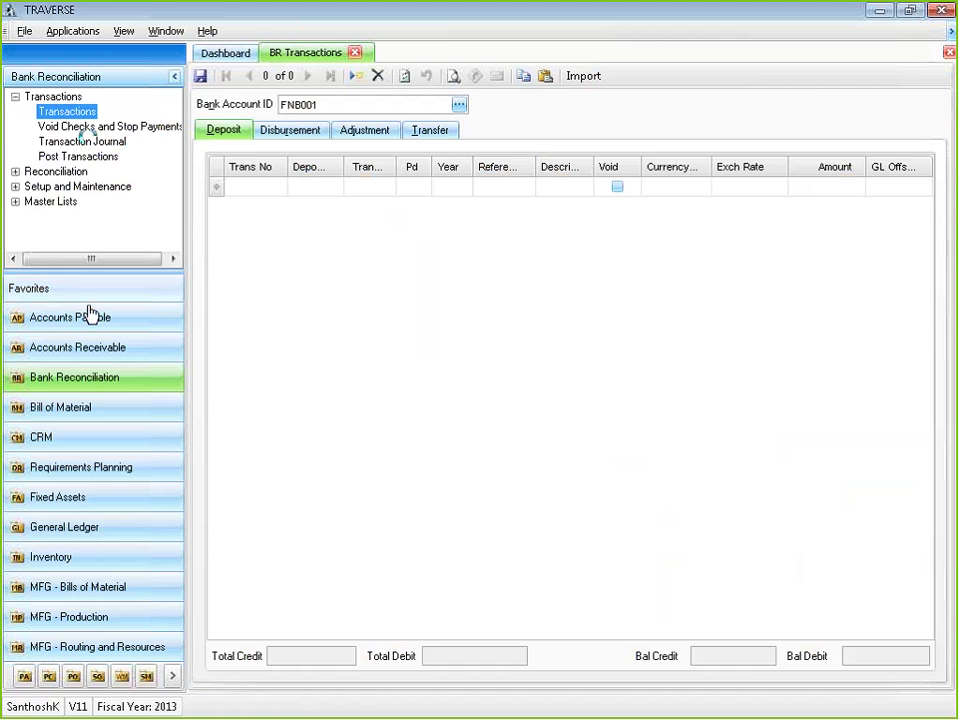
Open the Transactions screen of the Accounts Receivable application
left_click(105, 347)
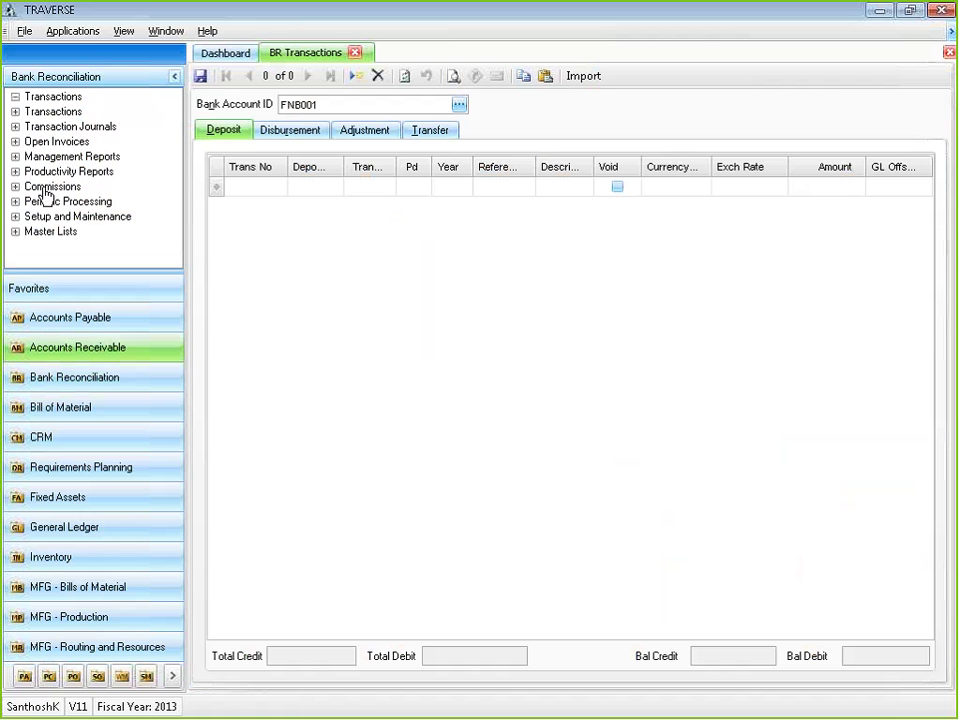
left_click(15, 111)
left_click(62, 128)
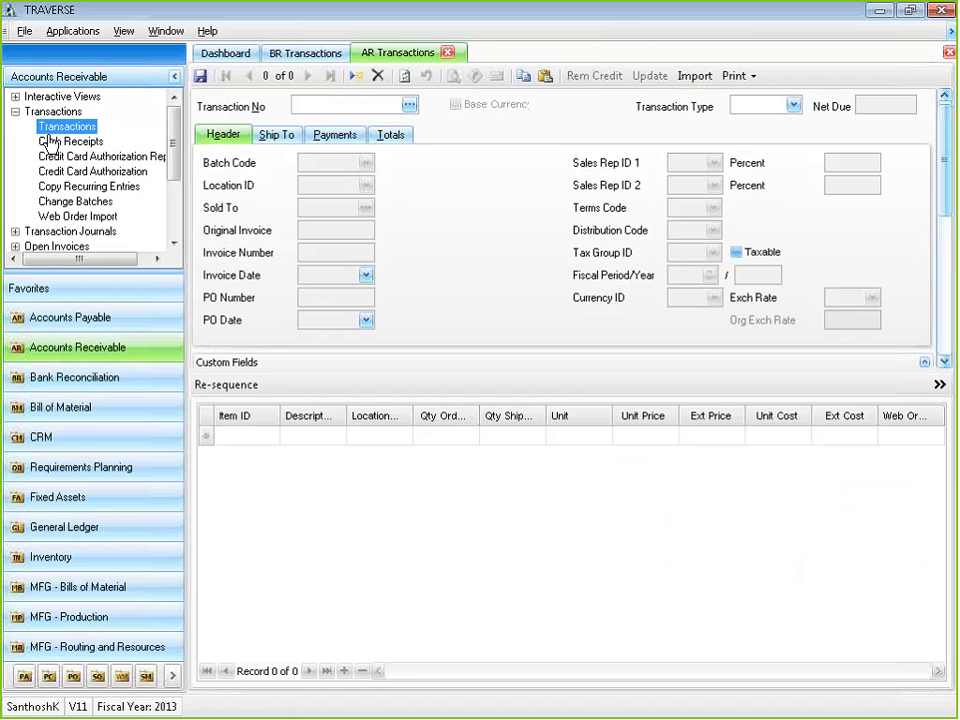
Show the Favorites list and close the AR Transactions and BR Transactions screens
left_click(28, 288)
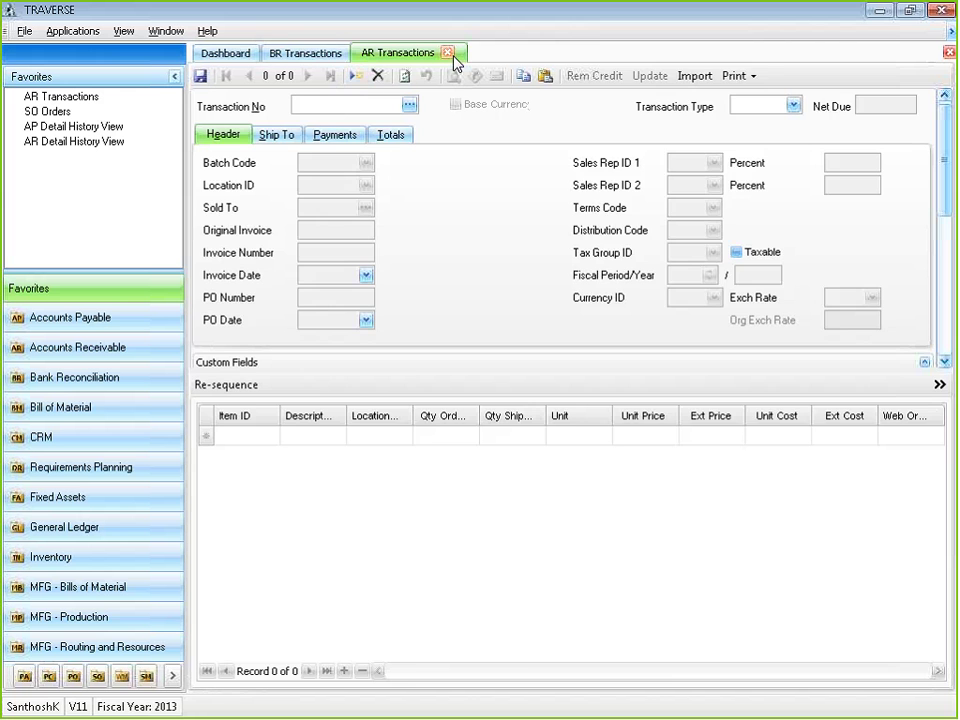
left_click(449, 53)
left_click(355, 53)
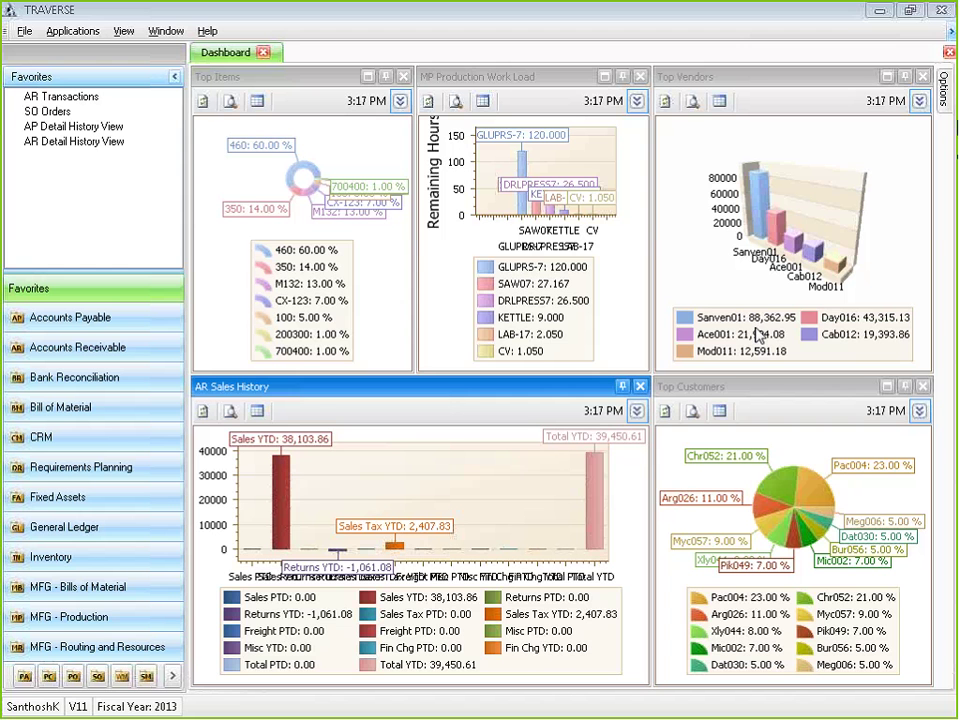
View the dashboard's chart options and swap the positions of the AR Sales History and MP Production Work Load charts
left_click(953, 112)
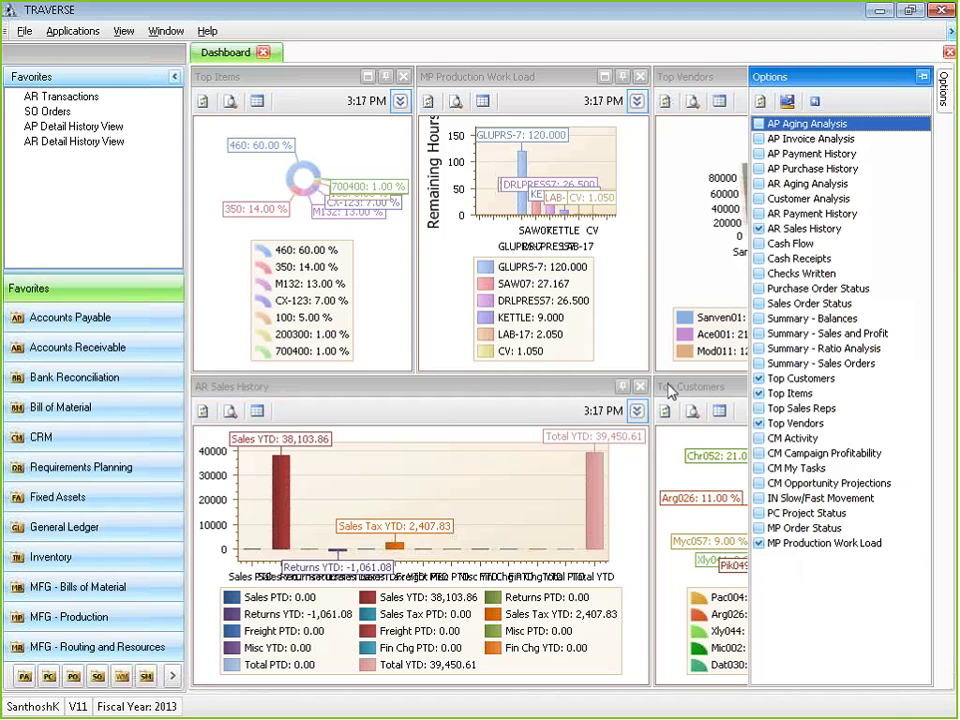
left_click_drag(535, 392, 573, 228)
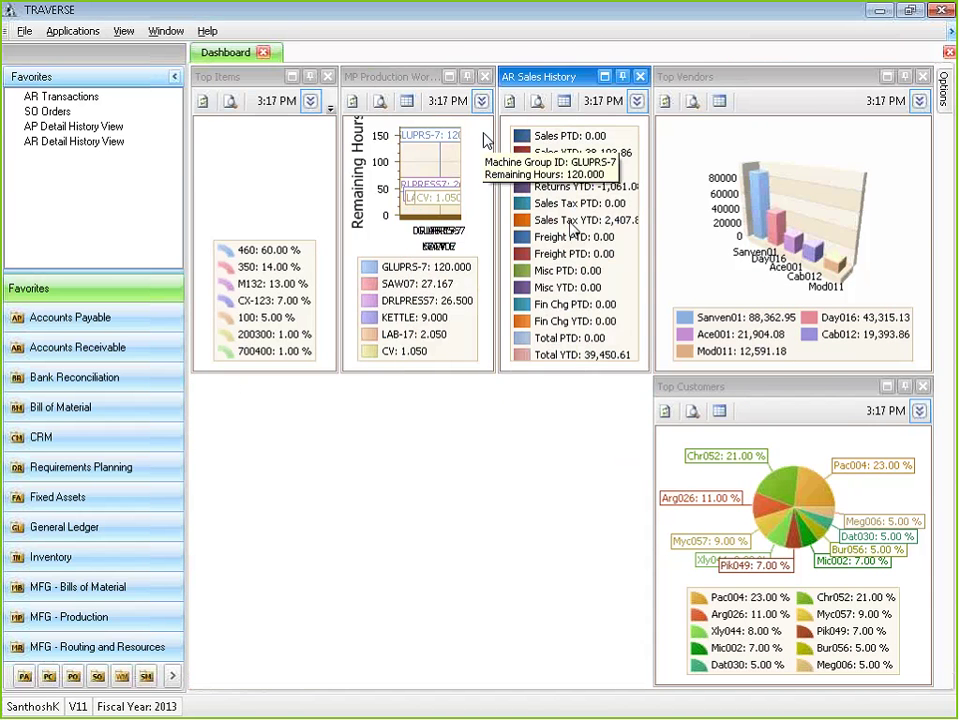
left_click_drag(419, 86, 421, 558)
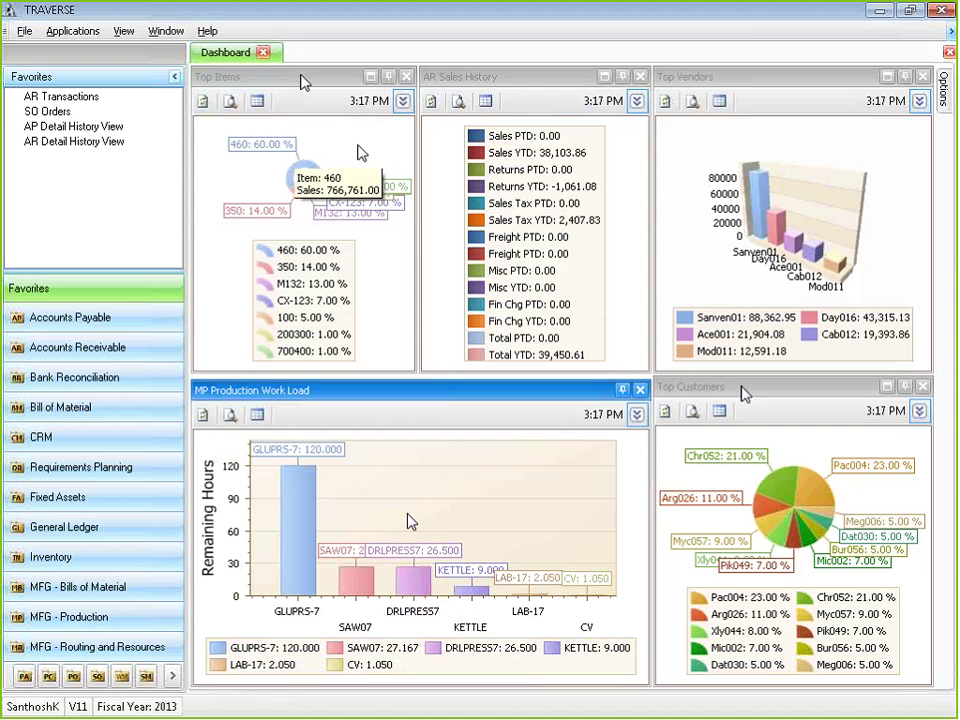
Change the chart type of the Top Vendors dashboard chart to Pie3D
right_click(833, 199)
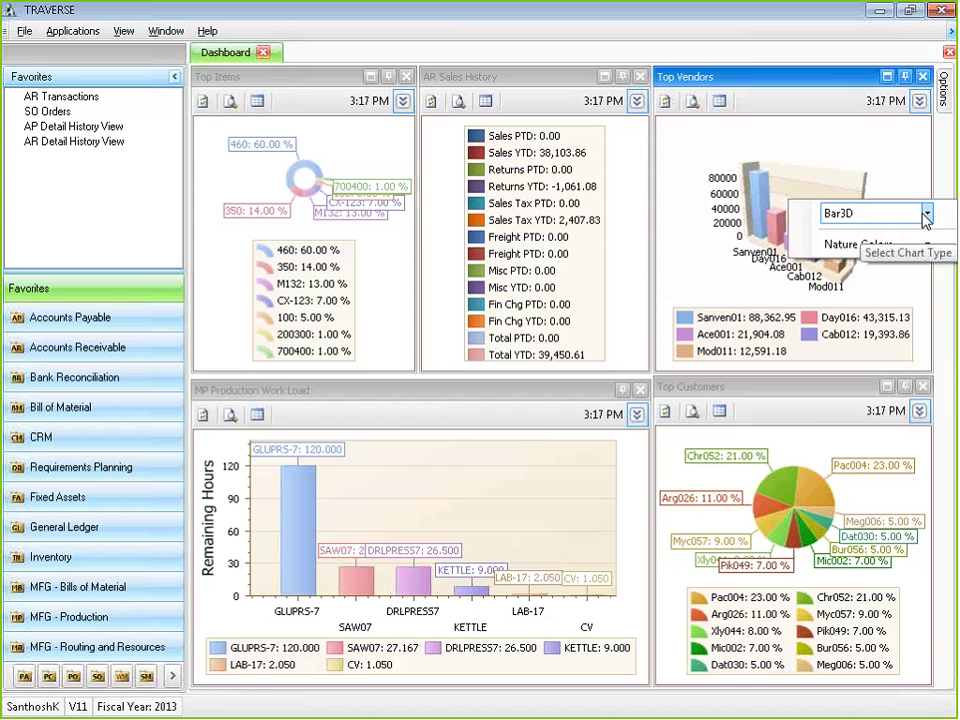
left_click(926, 214)
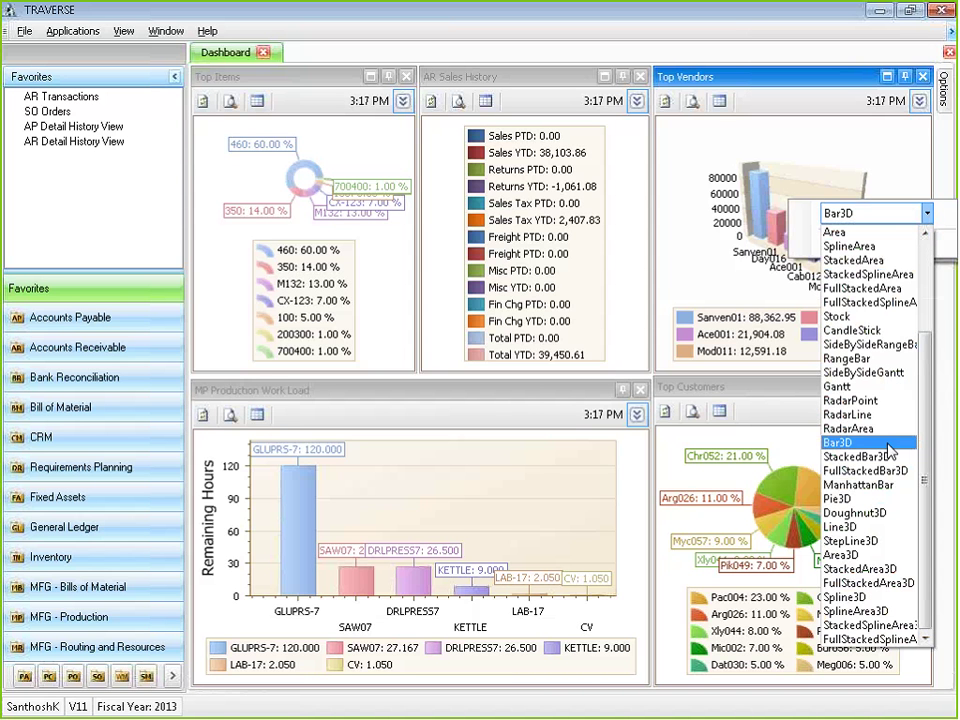
left_click(878, 498)
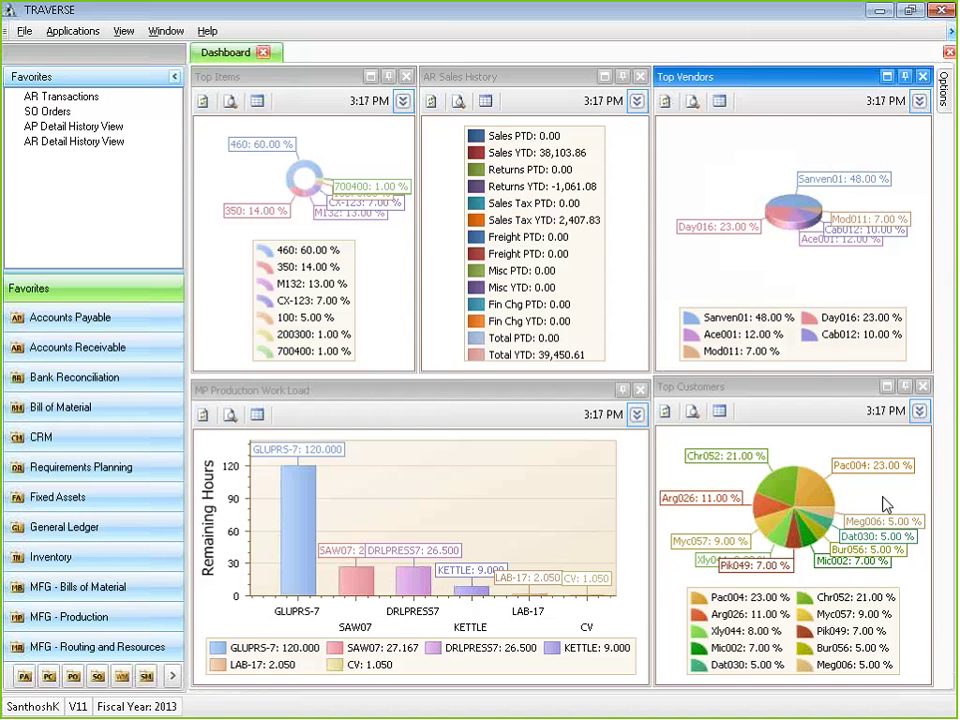
Set the Top Vendors chart type back to Bar3D
right_click(872, 217)
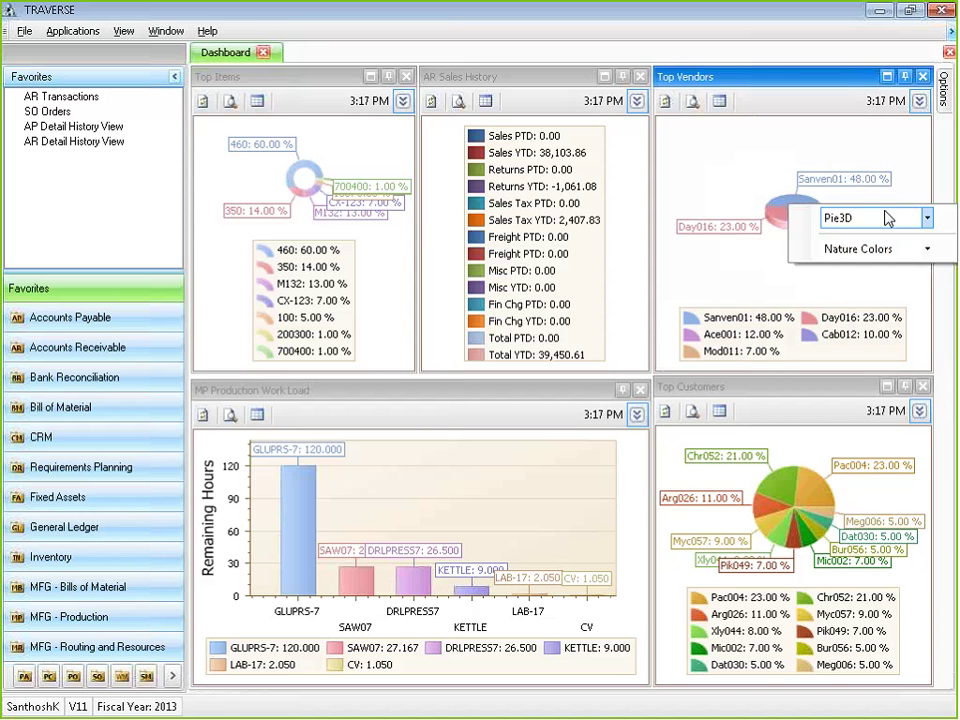
left_click(927, 217)
left_click(868, 447)
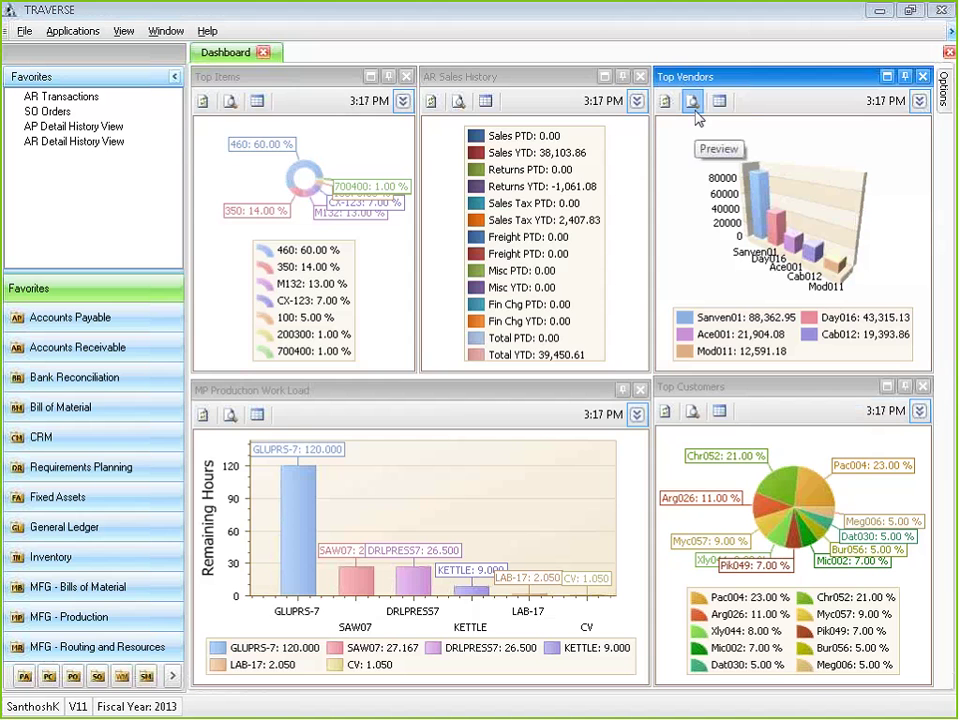
Preview the Top Vendors chart as a printable page, look it over and close the preview
left_click(692, 102)
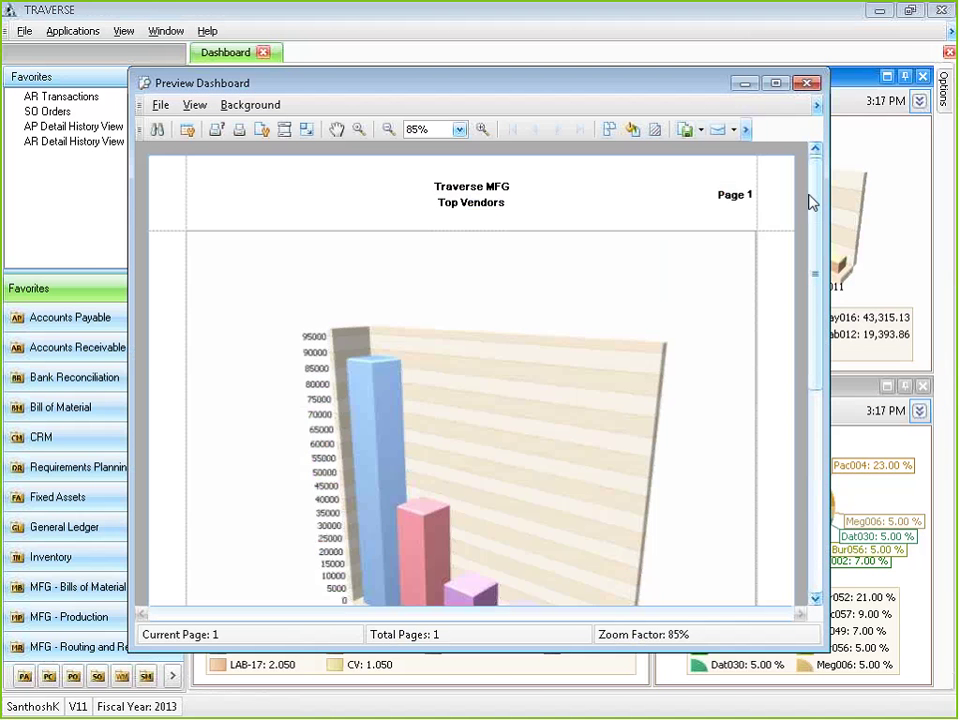
left_click_drag(812, 203, 819, 156)
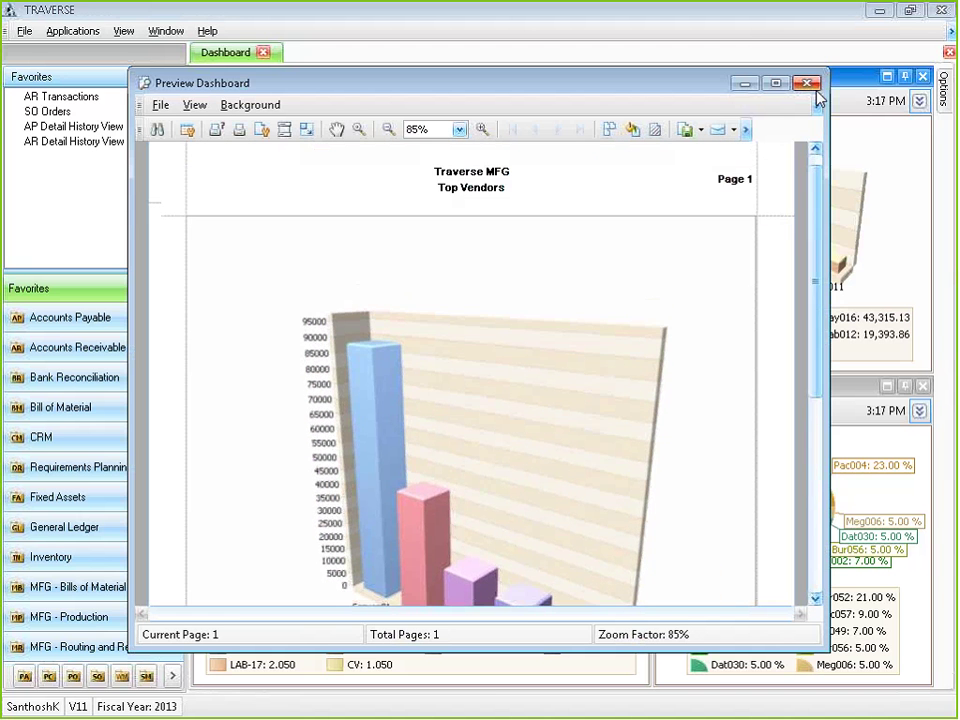
left_click(812, 86)
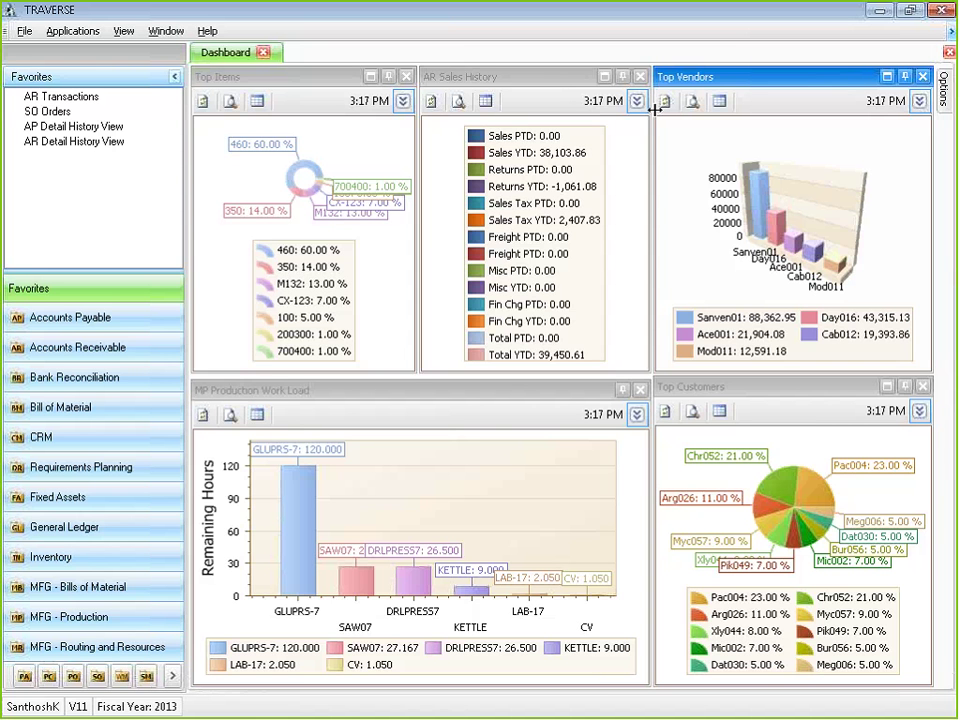
View the list of companies available for switching and close it without choosing another company
left_click(28, 32)
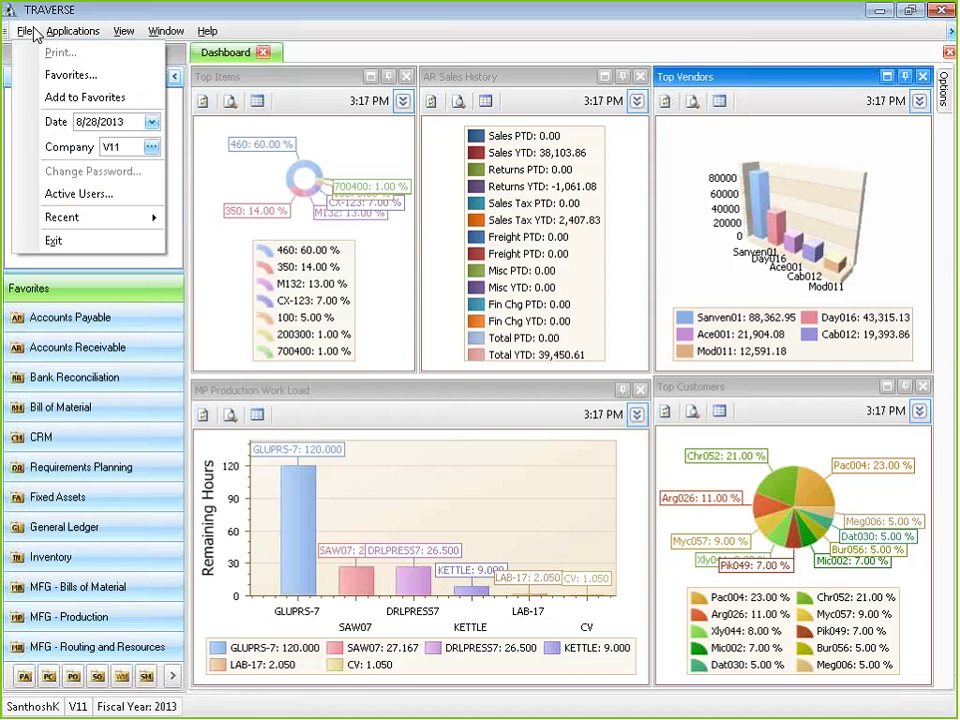
left_click(150, 148)
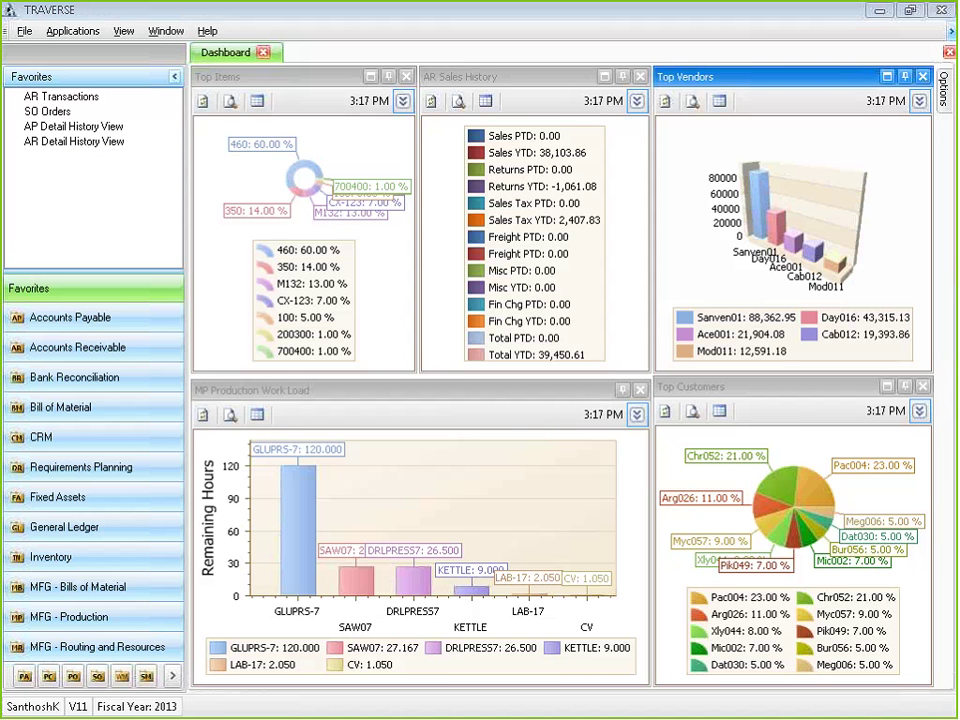
left_click(26, 32)
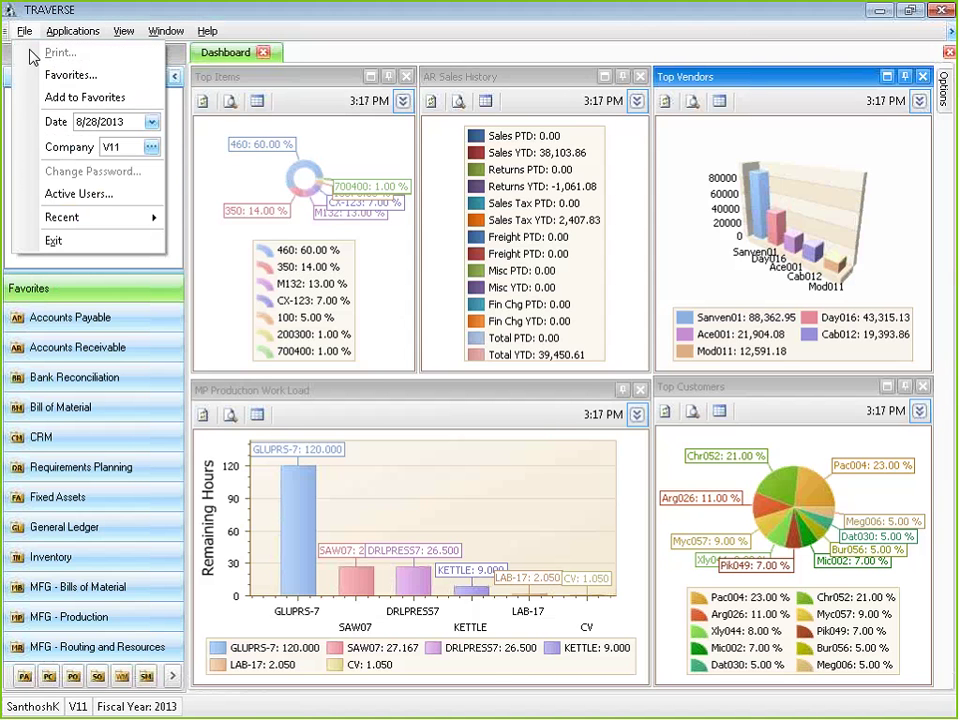
left_click(150, 148)
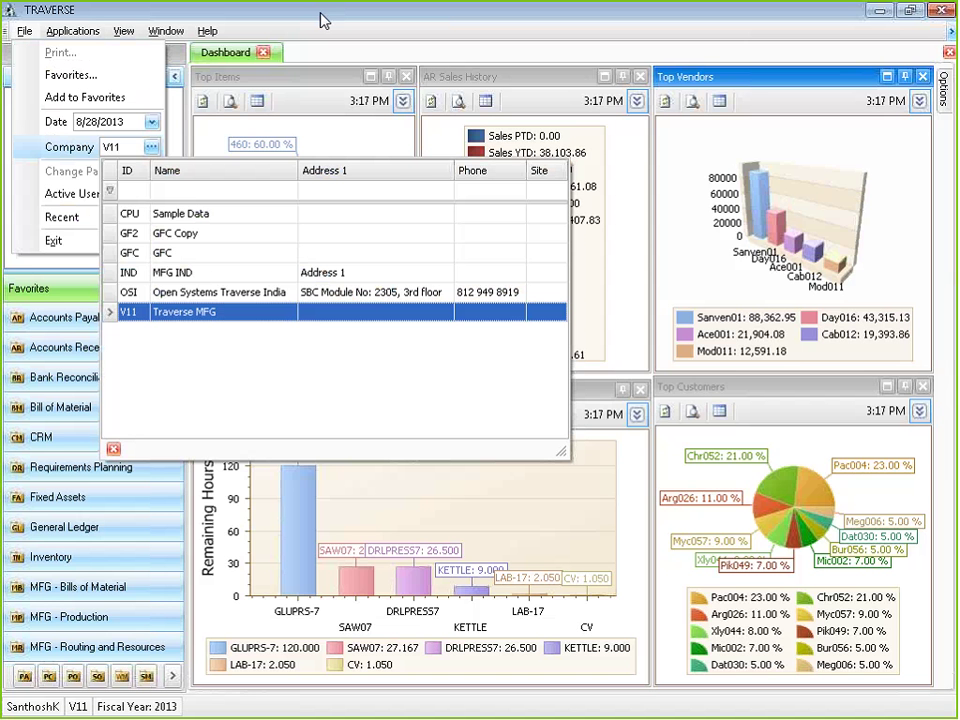
left_click(320, 20)
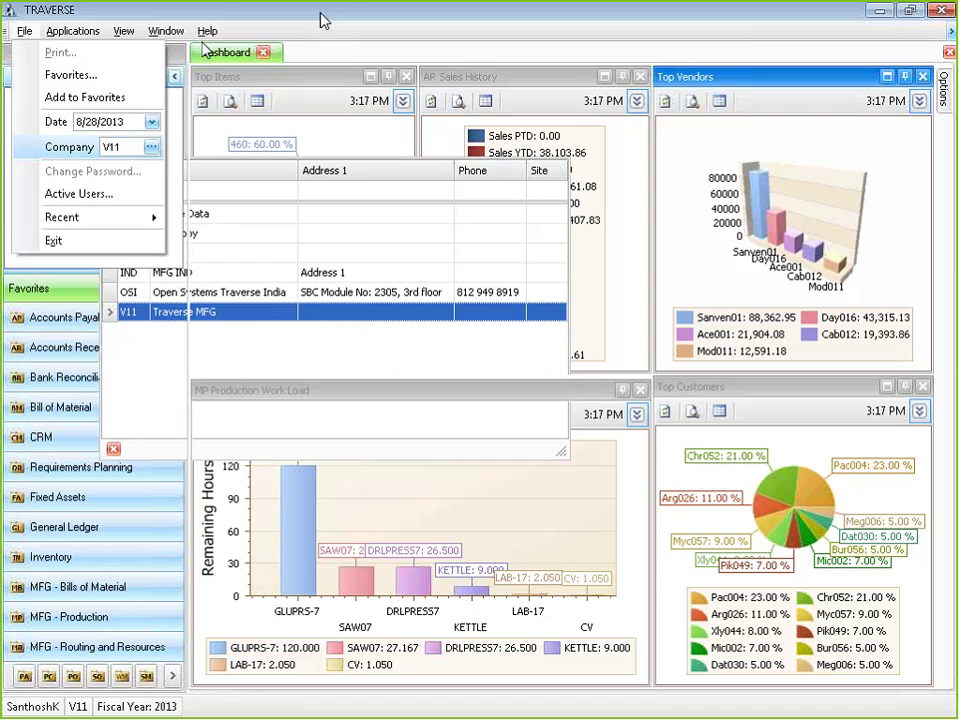
left_click(298, 27)
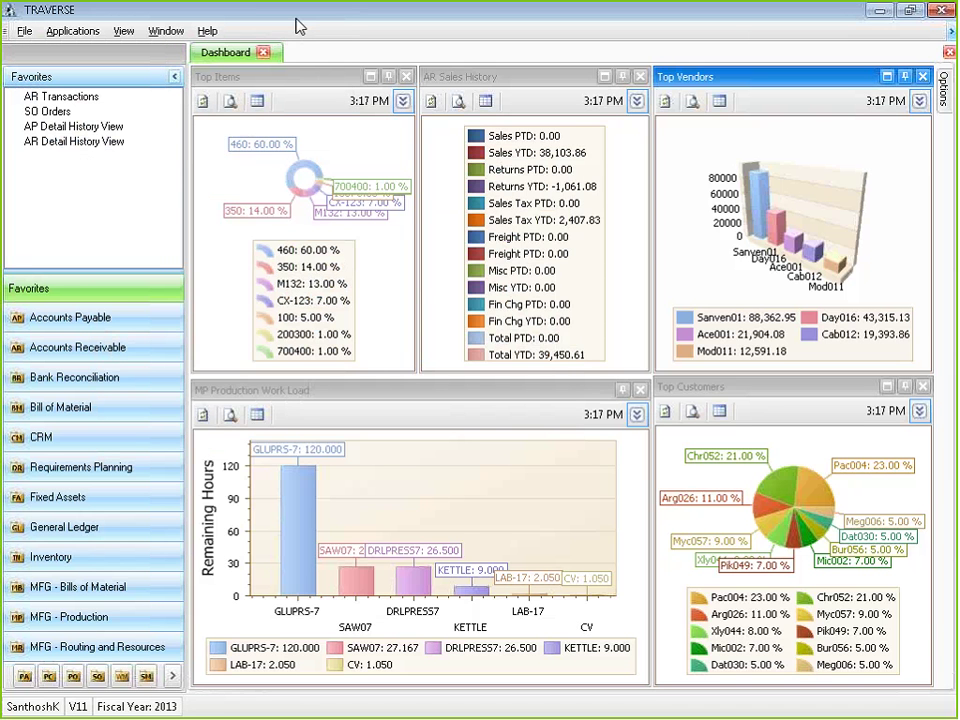
Open the Detail History View from the Accounts Receivable interactive views and load its records without a filter condition
left_click(78, 318)
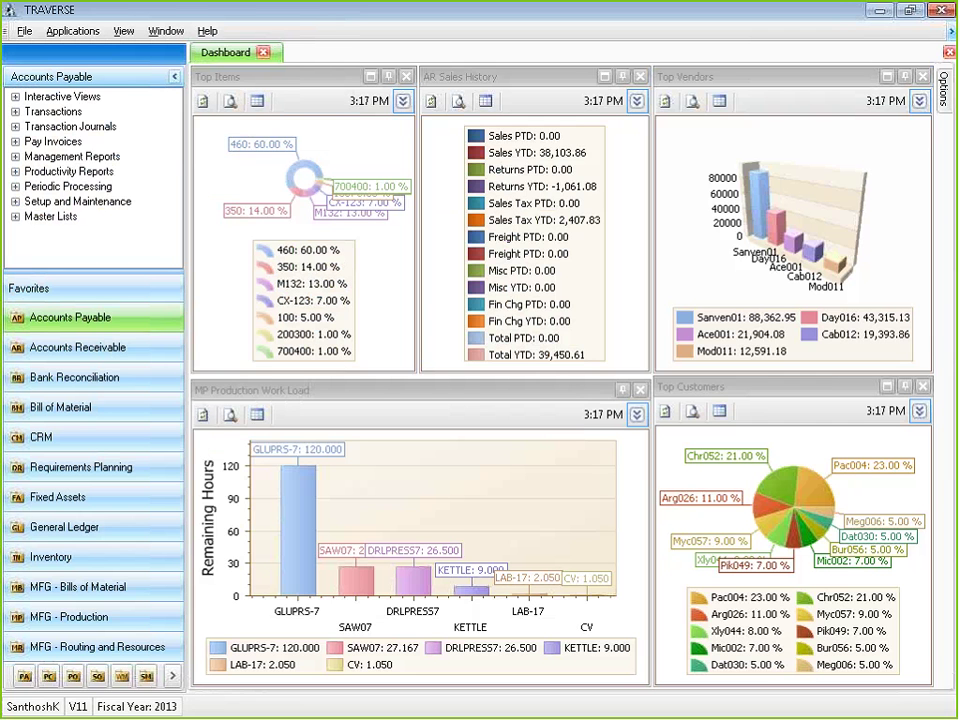
left_click(77, 347)
left_click(15, 112)
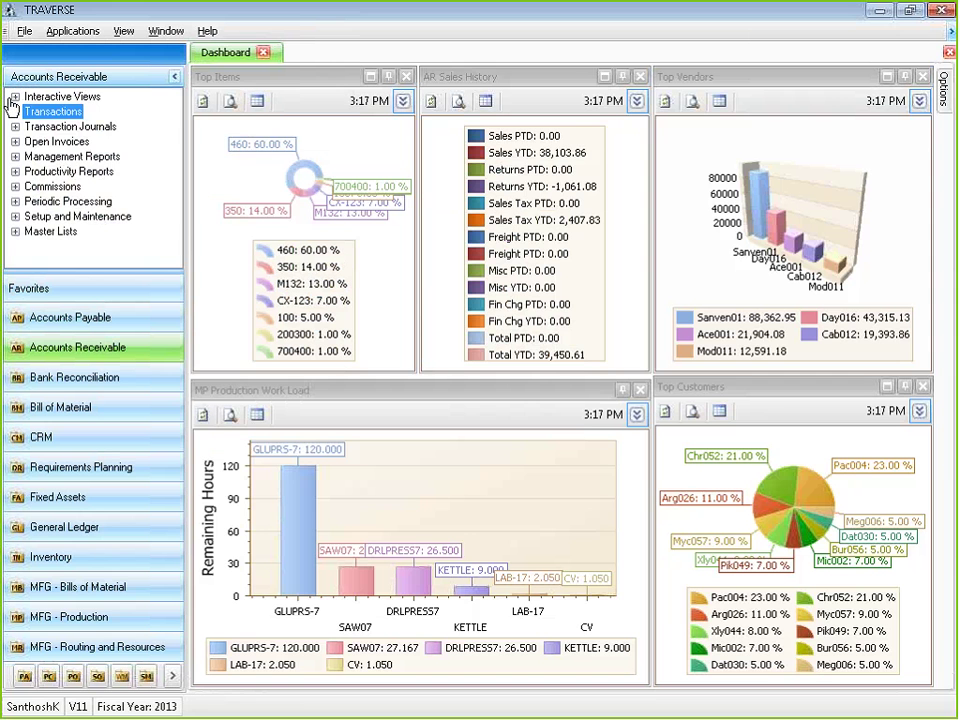
left_click(14, 97)
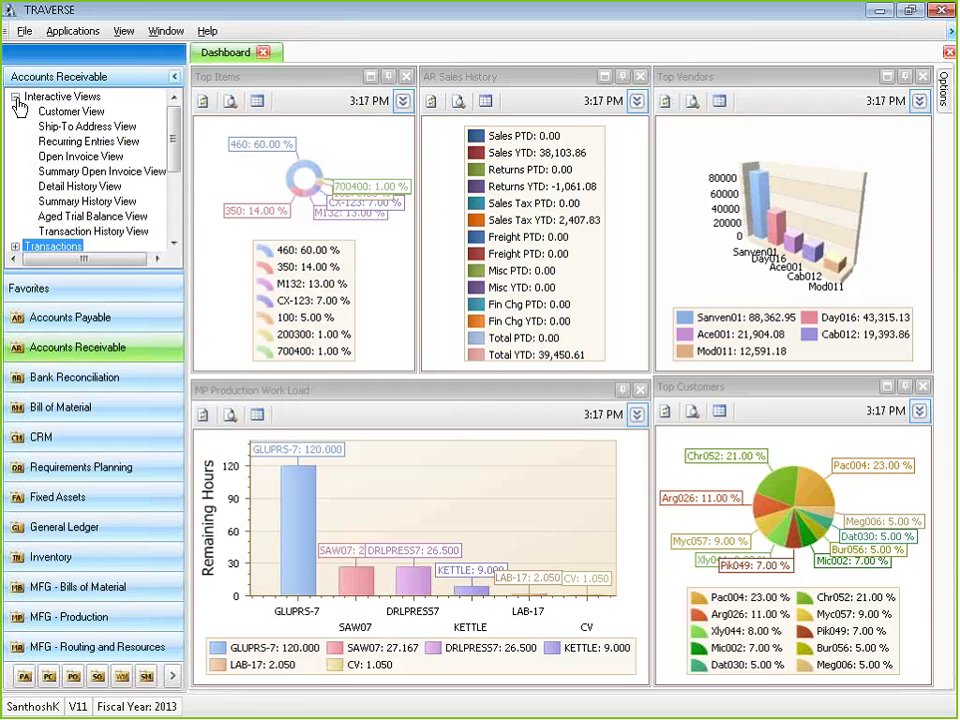
left_click(15, 97)
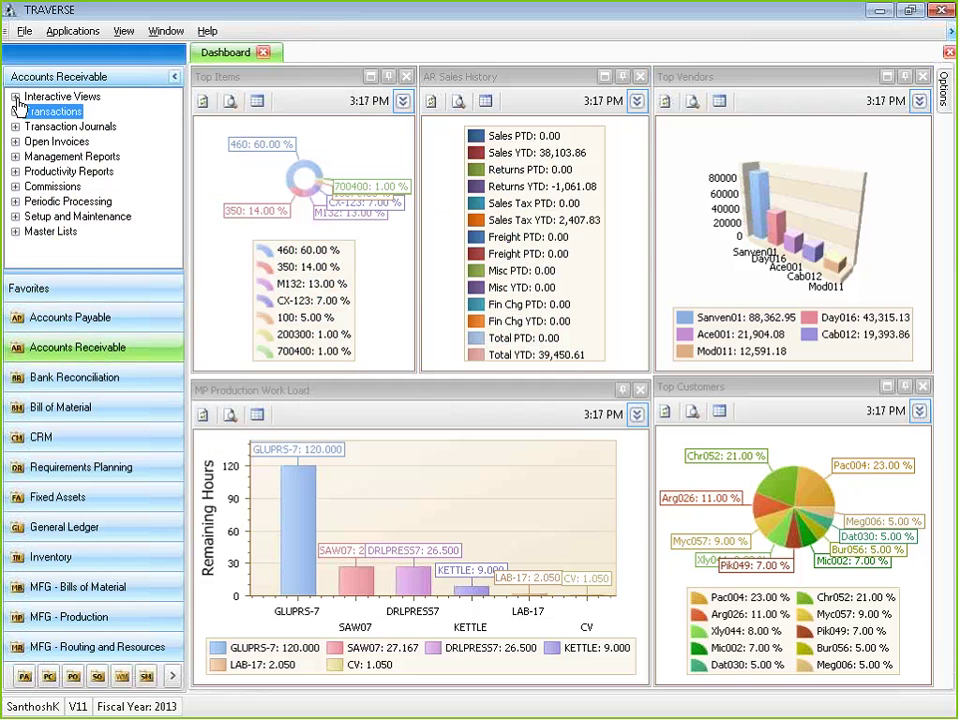
left_click(15, 97)
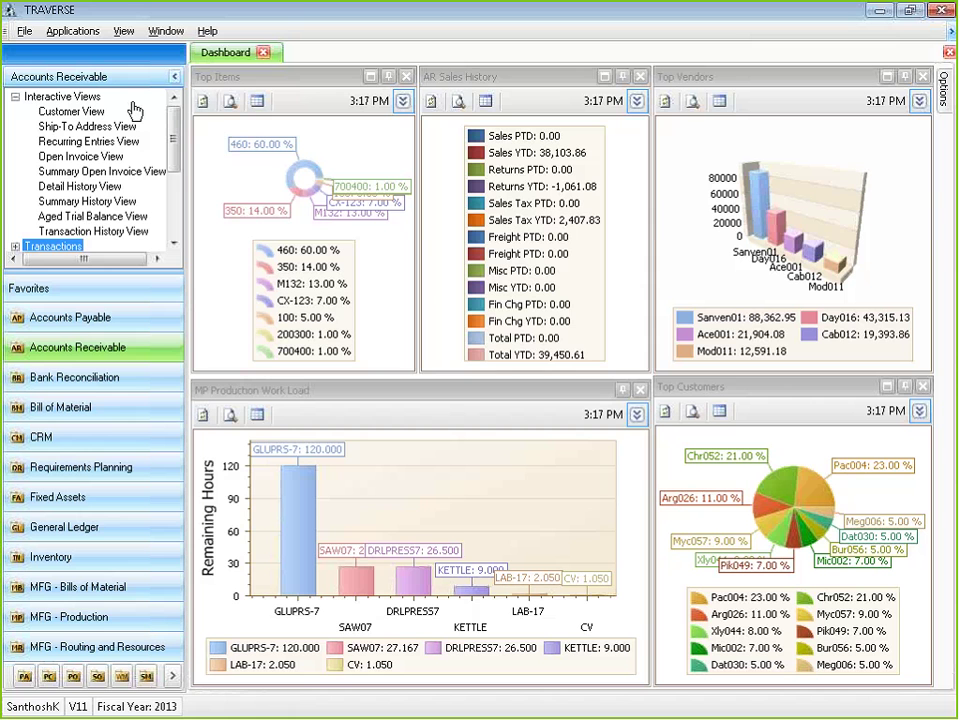
left_click(78, 187)
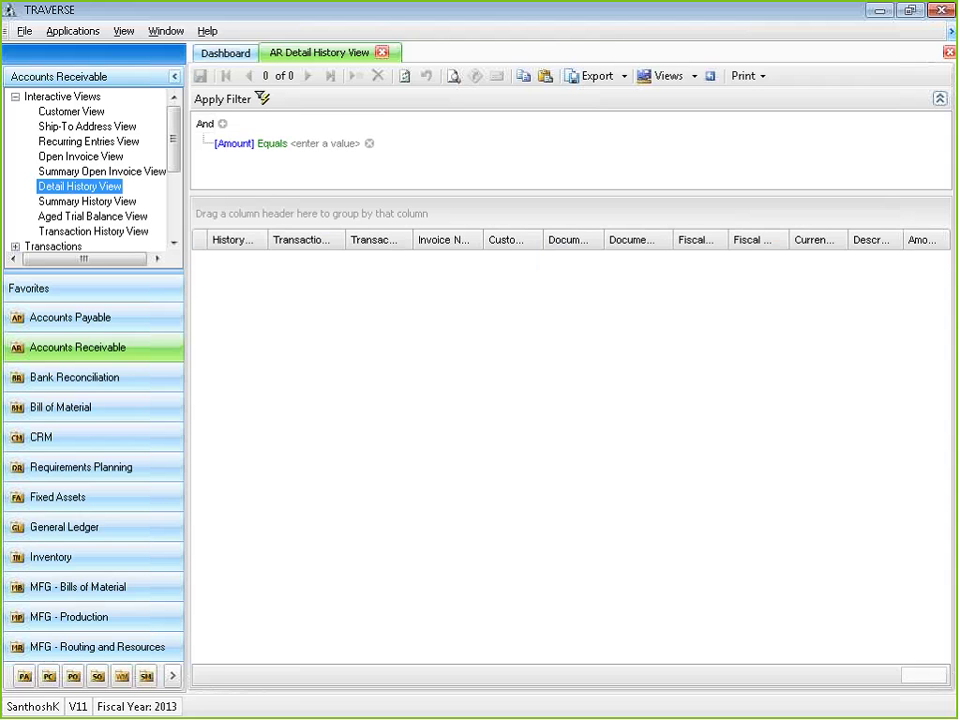
left_click(226, 104)
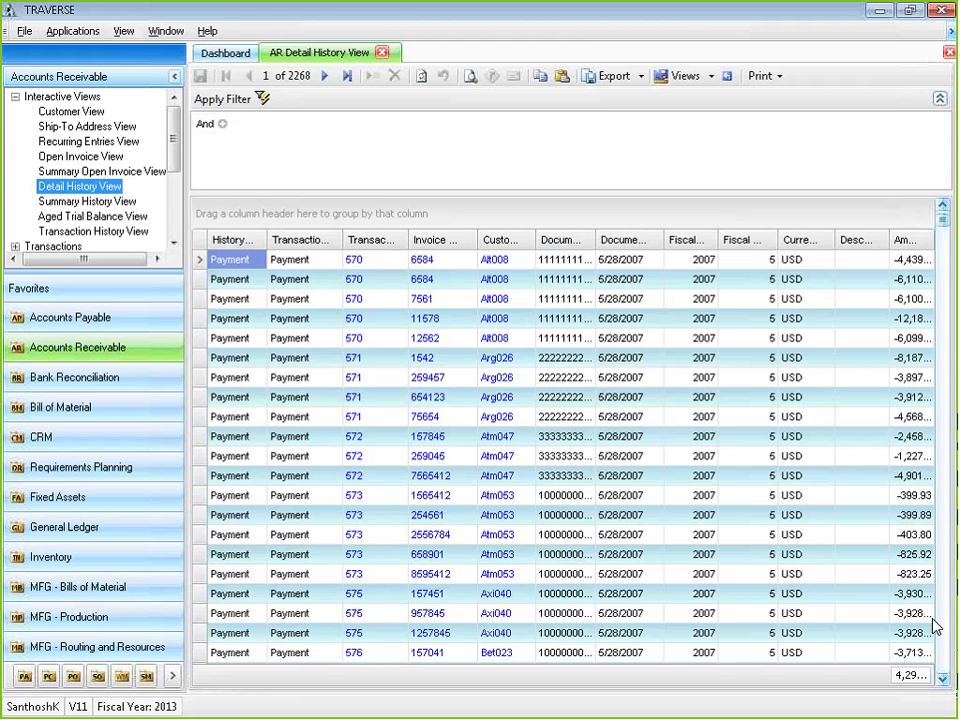
Add an empty filter condition to the detail history view and widen the Customer ID column to fit its full heading
left_click(222, 124)
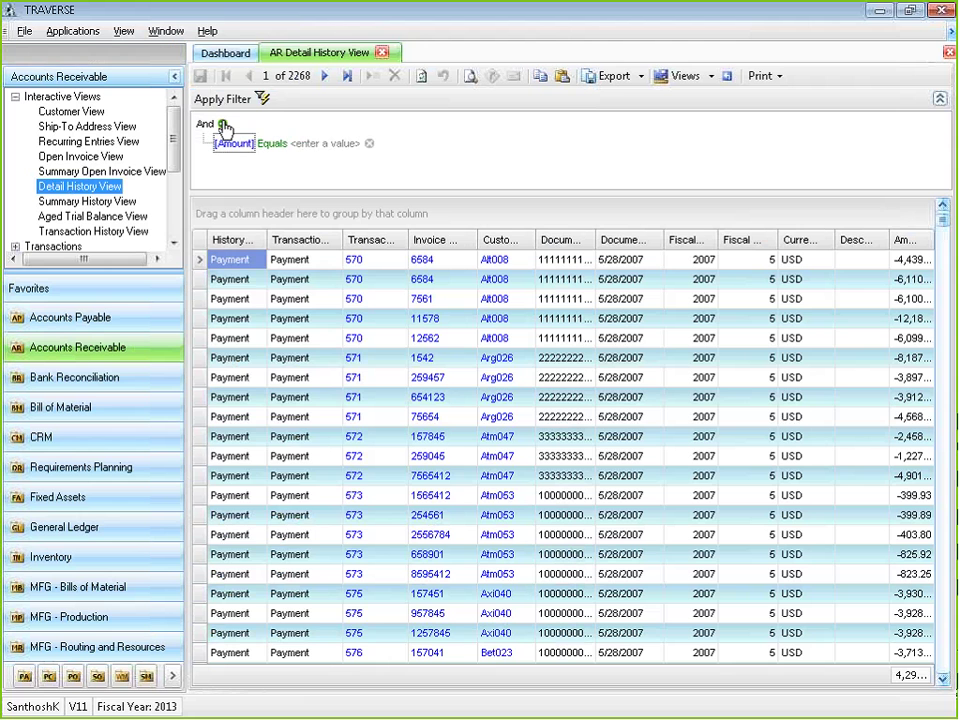
left_click(235, 145)
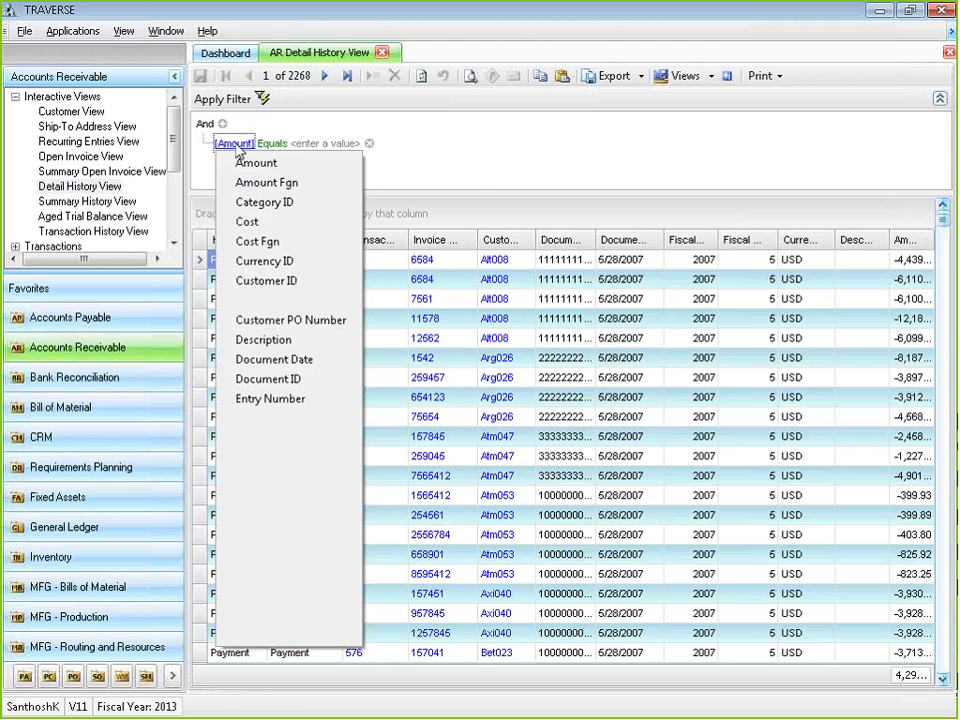
left_click(466, 171)
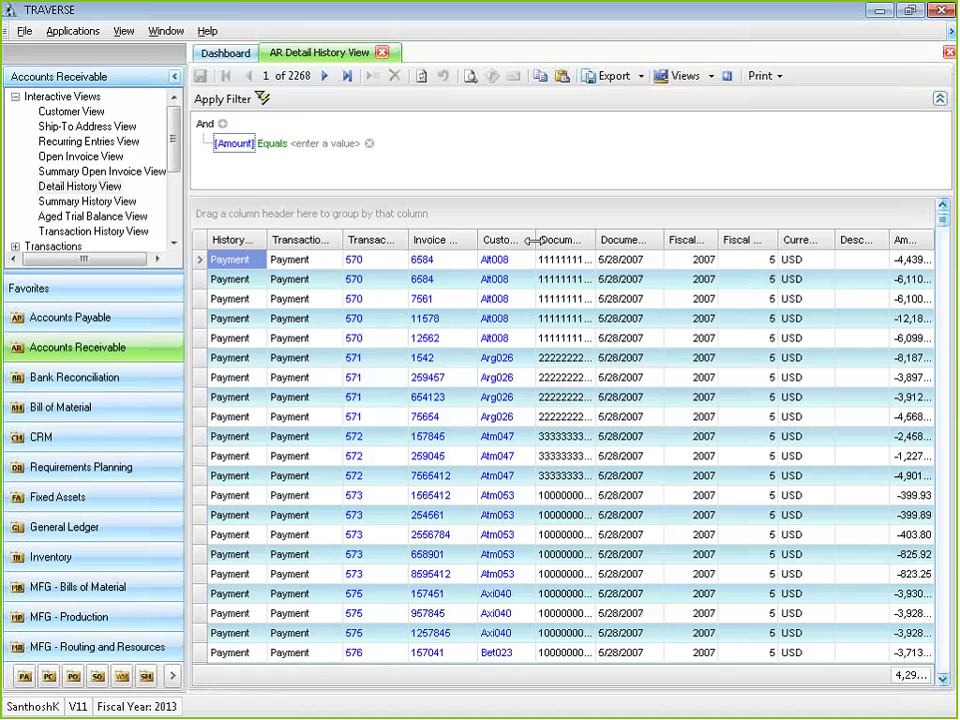
left_click_drag(533, 240, 583, 240)
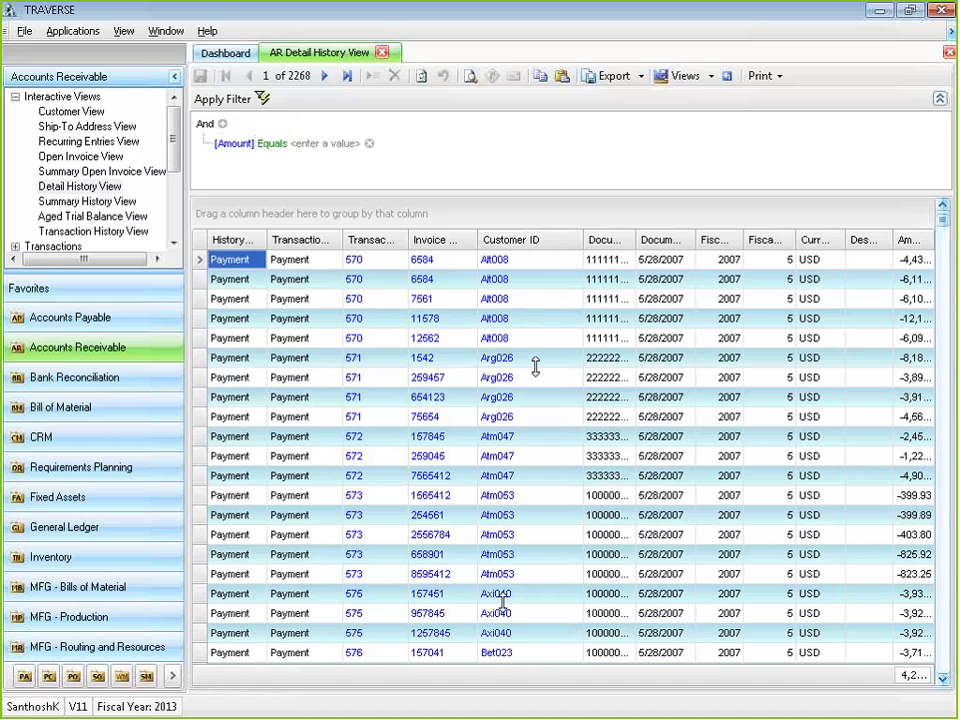
Set the filter condition to Customer ID Begins with the first listed customer's ID and apply the filter
left_click(233, 143)
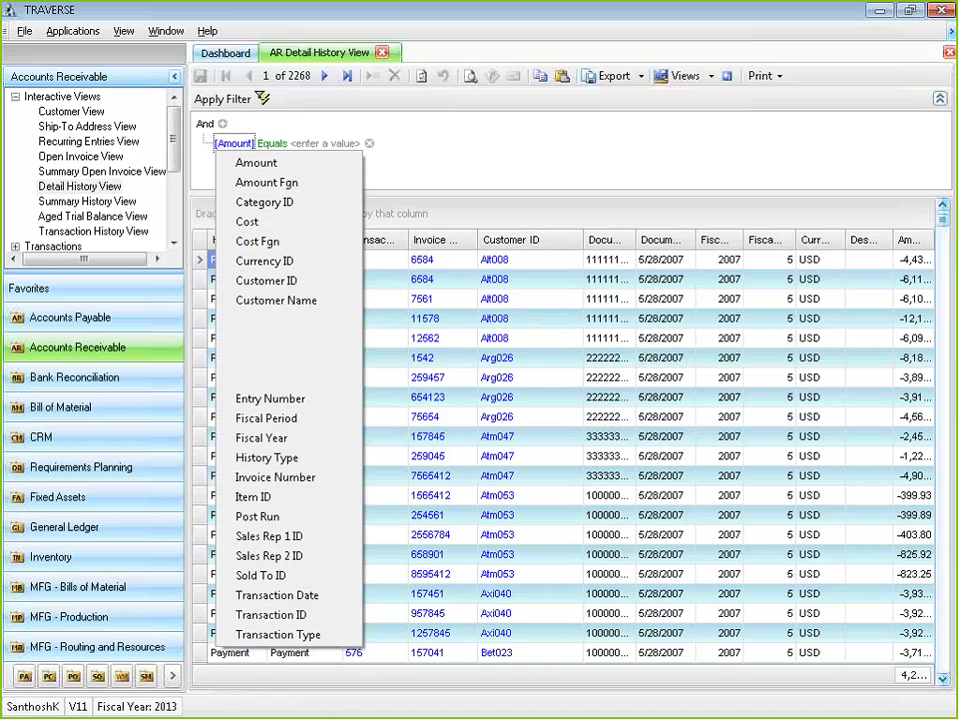
left_click(298, 280)
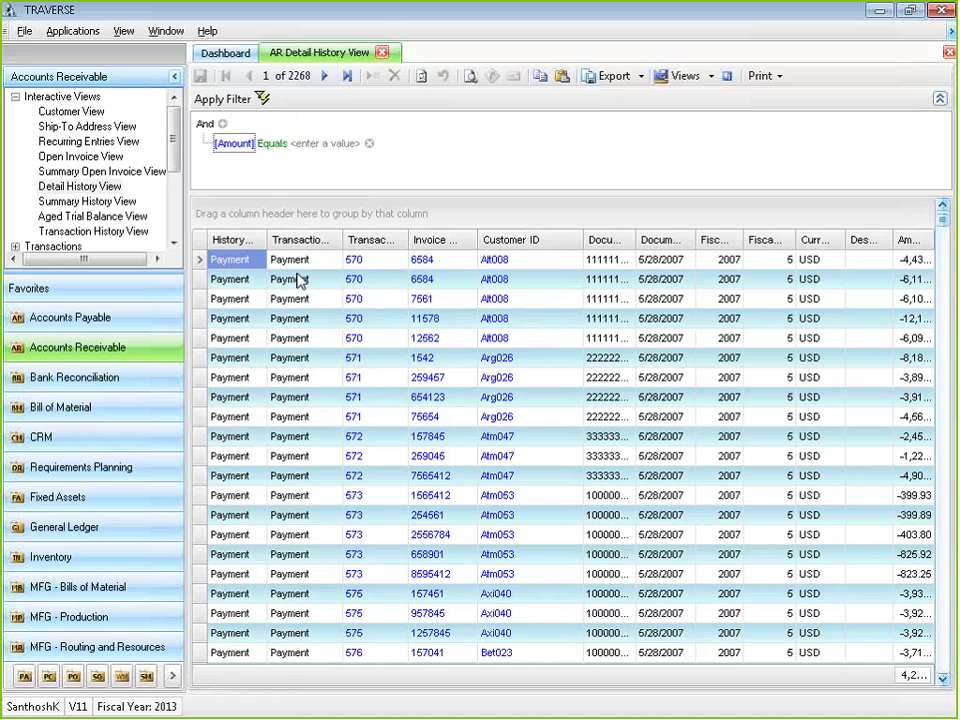
left_click(368, 143)
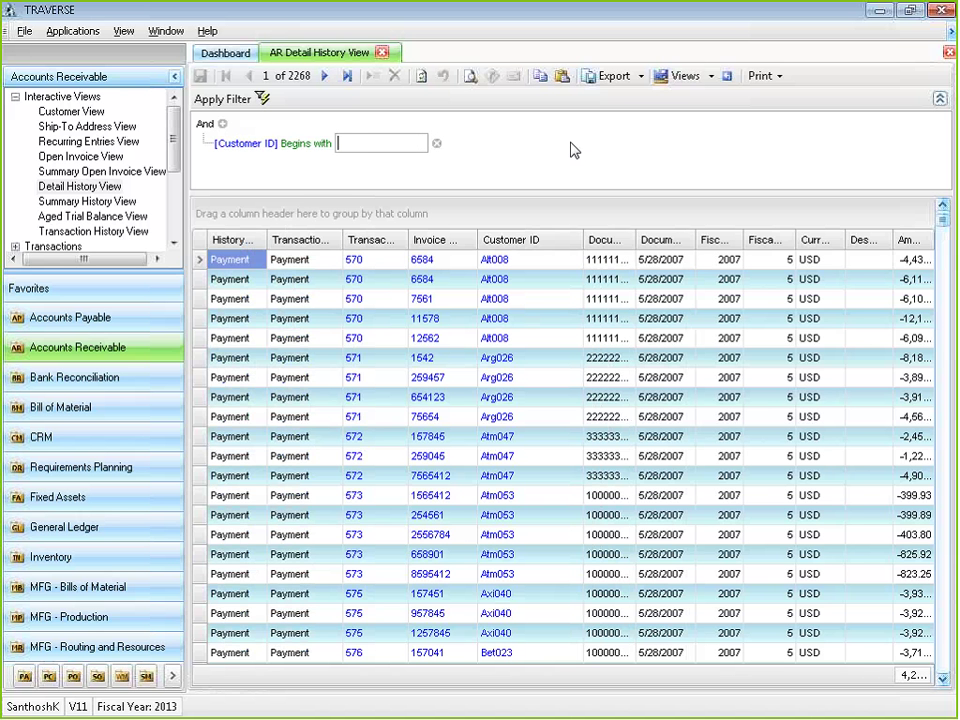
type("Alt008")
left_click(215, 100)
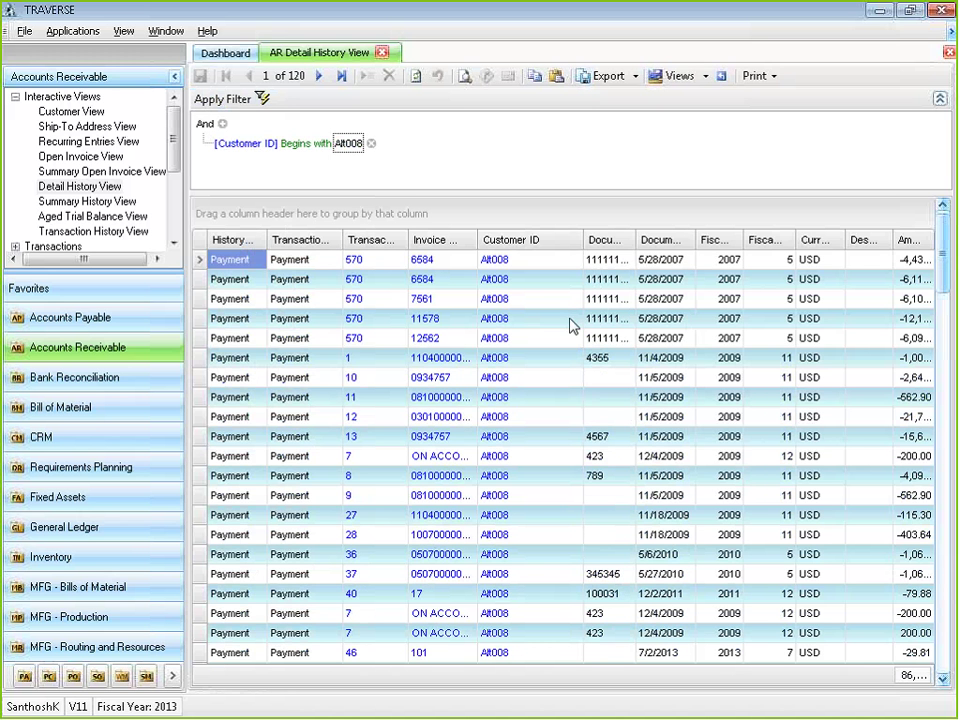
Open the column customization list and add the Exchange Rate and Customer PO Number columns after Customer ID
right_click(571, 245)
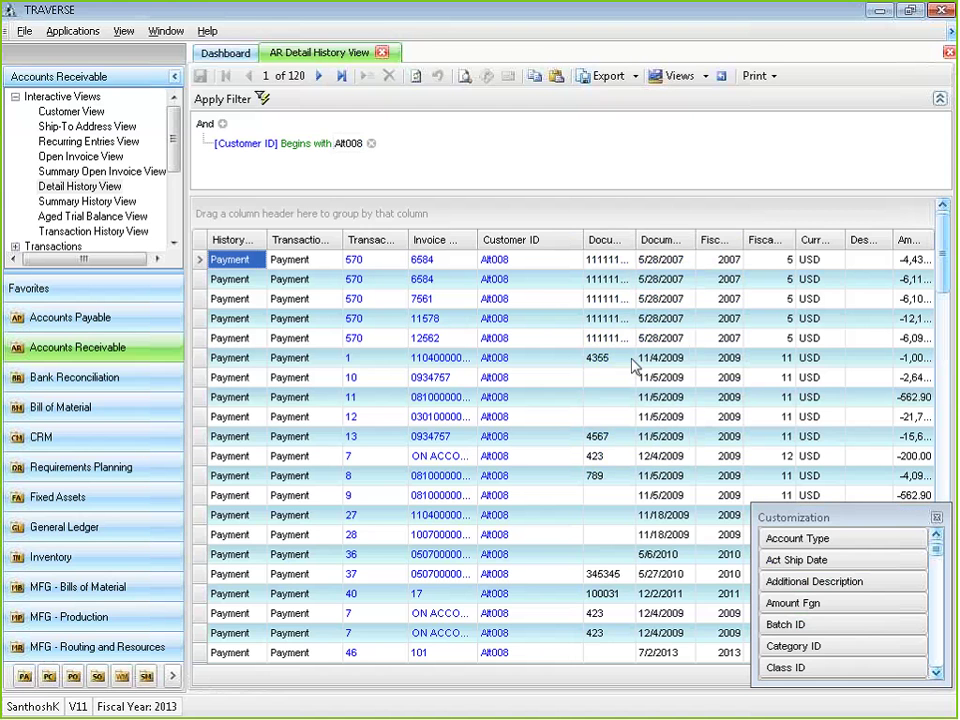
left_click_drag(861, 514, 624, 358)
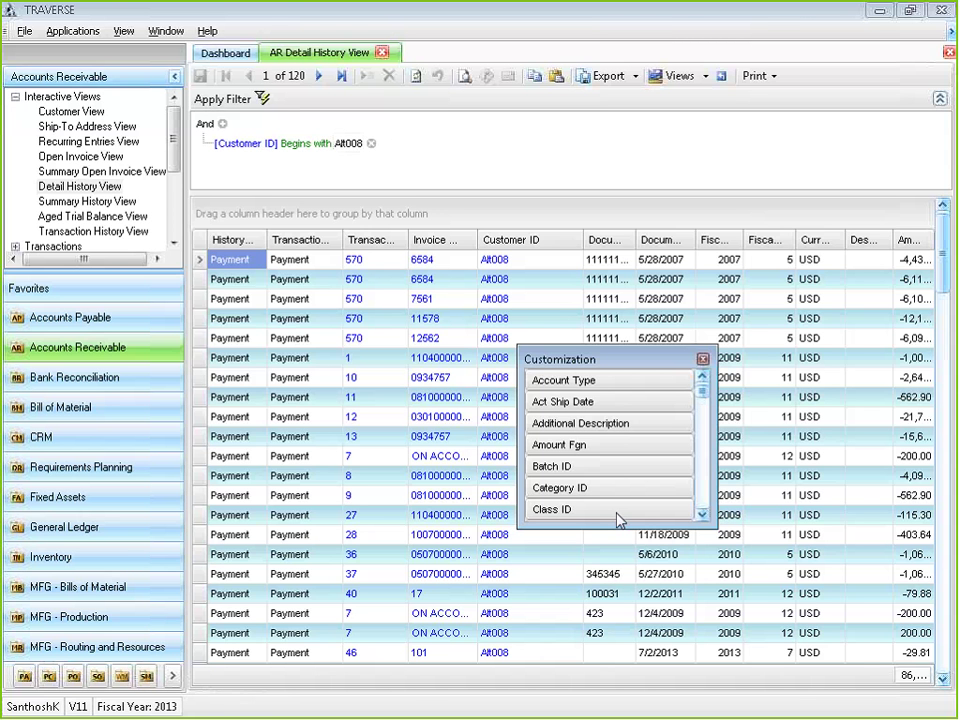
left_click_drag(706, 392, 709, 413)
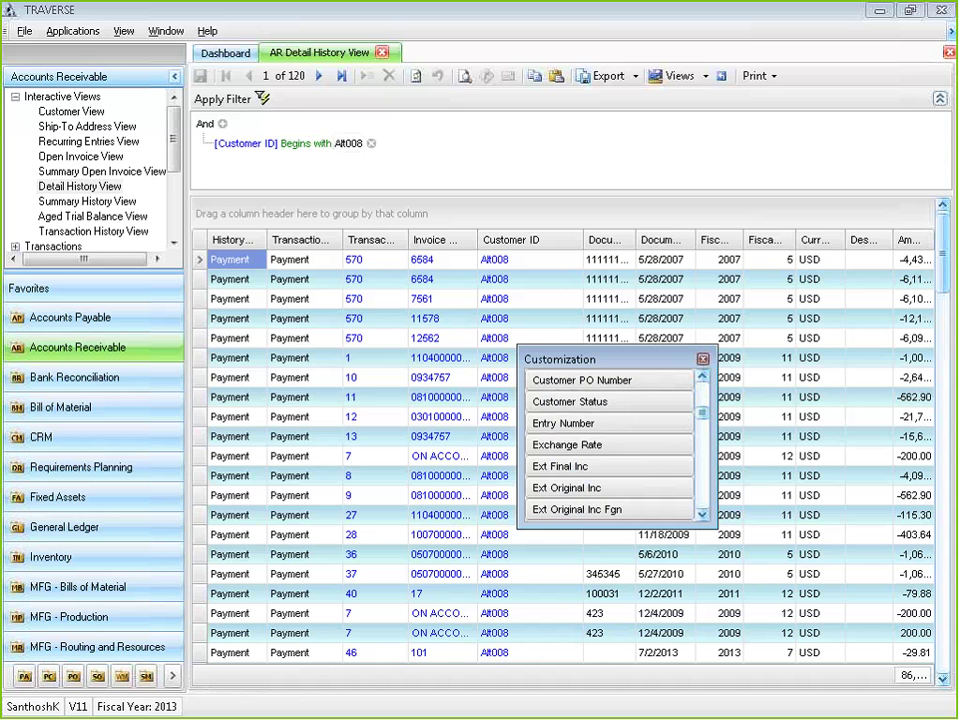
left_click_drag(662, 448, 584, 266)
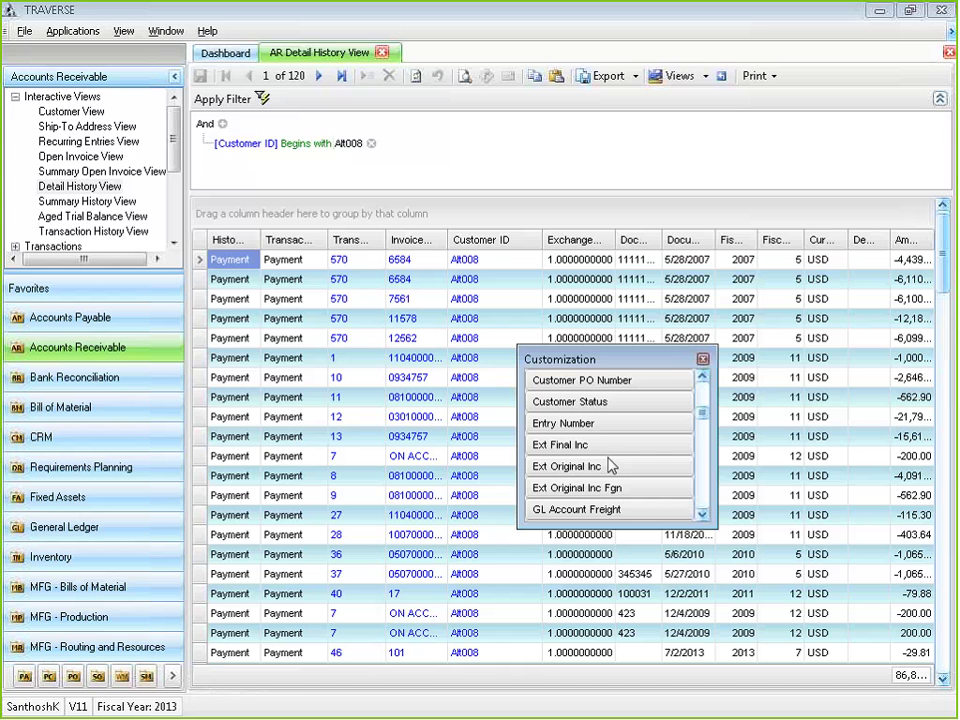
left_click_drag(640, 380, 621, 245)
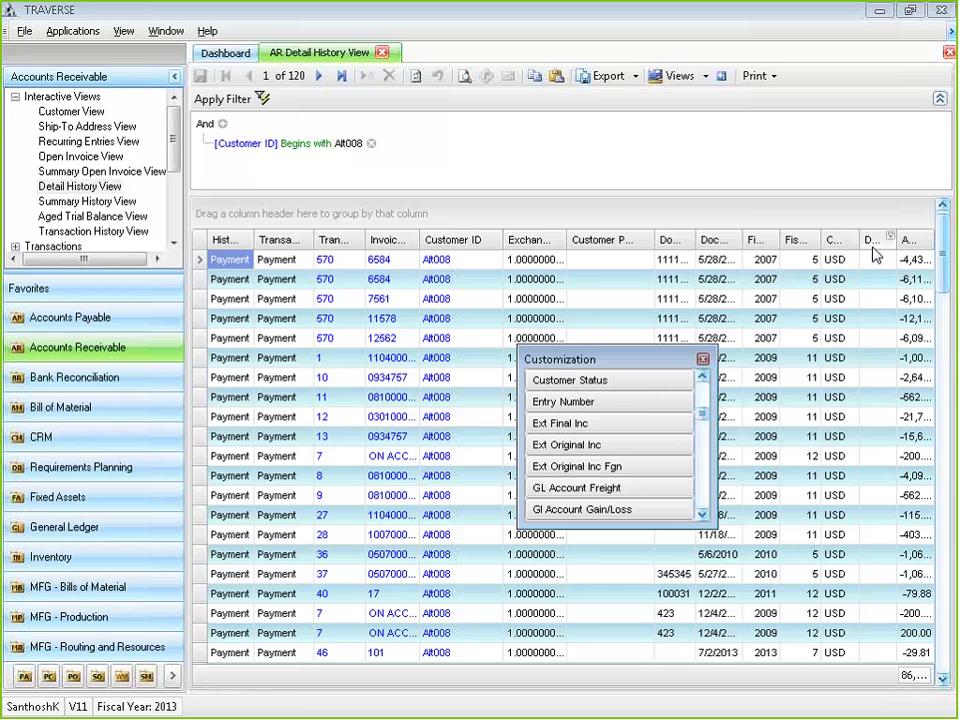
Remove the Description and Transaction Type columns from the grid and close the column customization list
left_click_drag(887, 245, 632, 395)
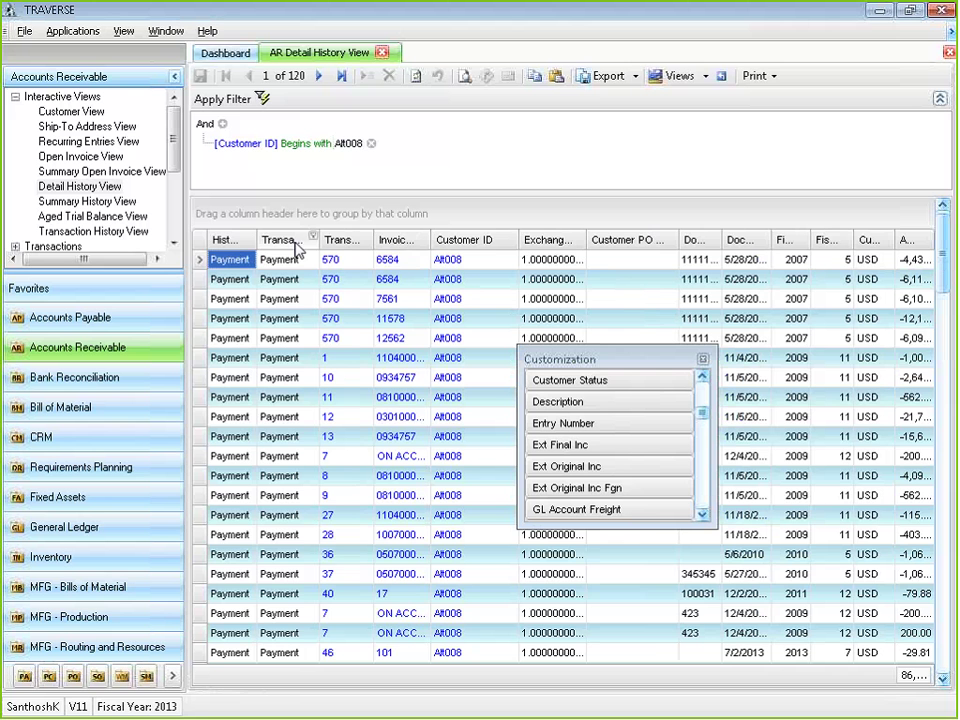
left_click_drag(306, 241, 601, 404)
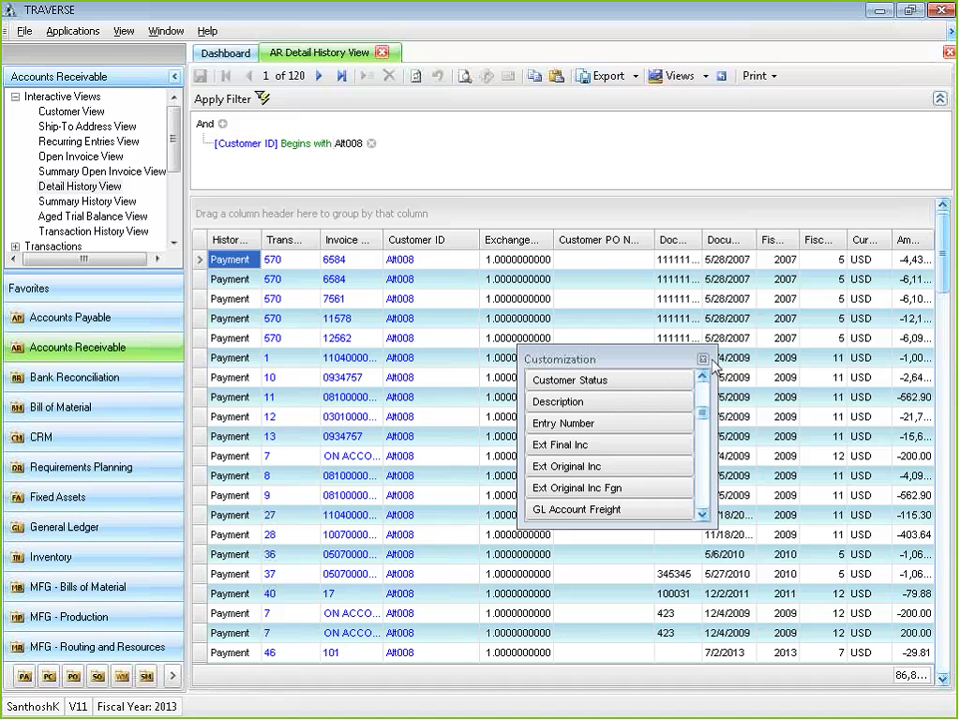
left_click(703, 359)
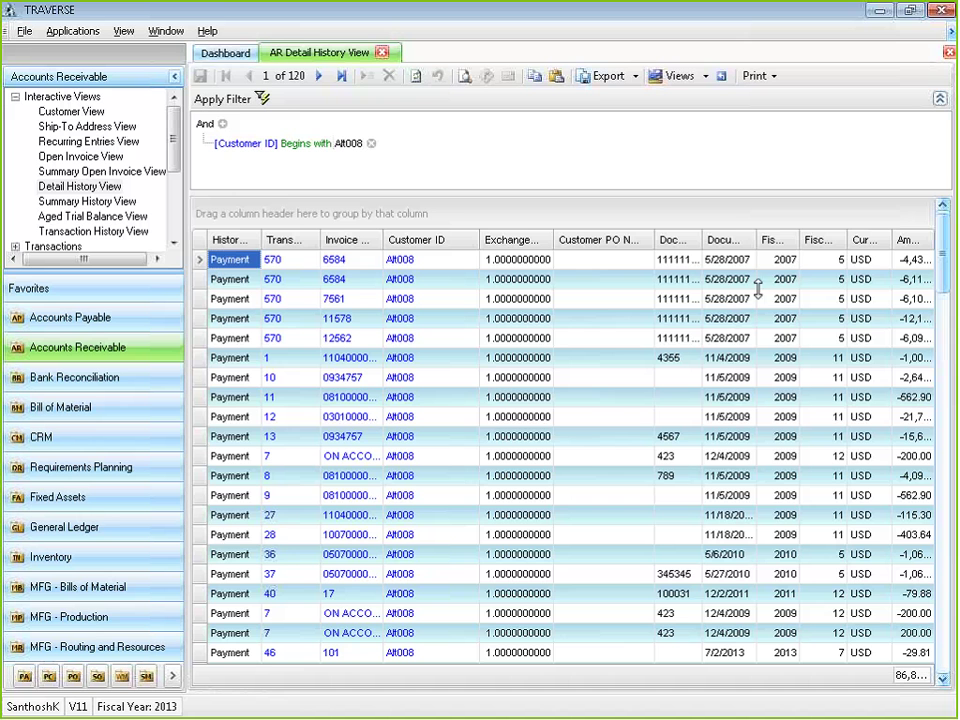
Group the records by Fiscal Year, with Fiscal Period as the second grouping level
left_click_drag(818, 240, 300, 222)
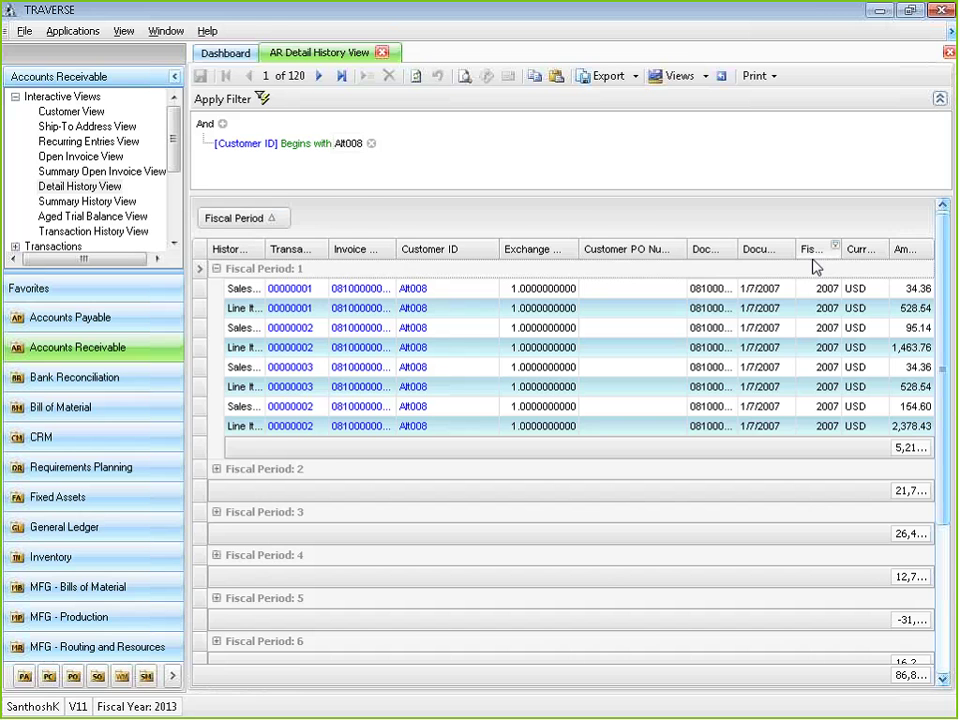
left_click_drag(815, 252, 232, 216)
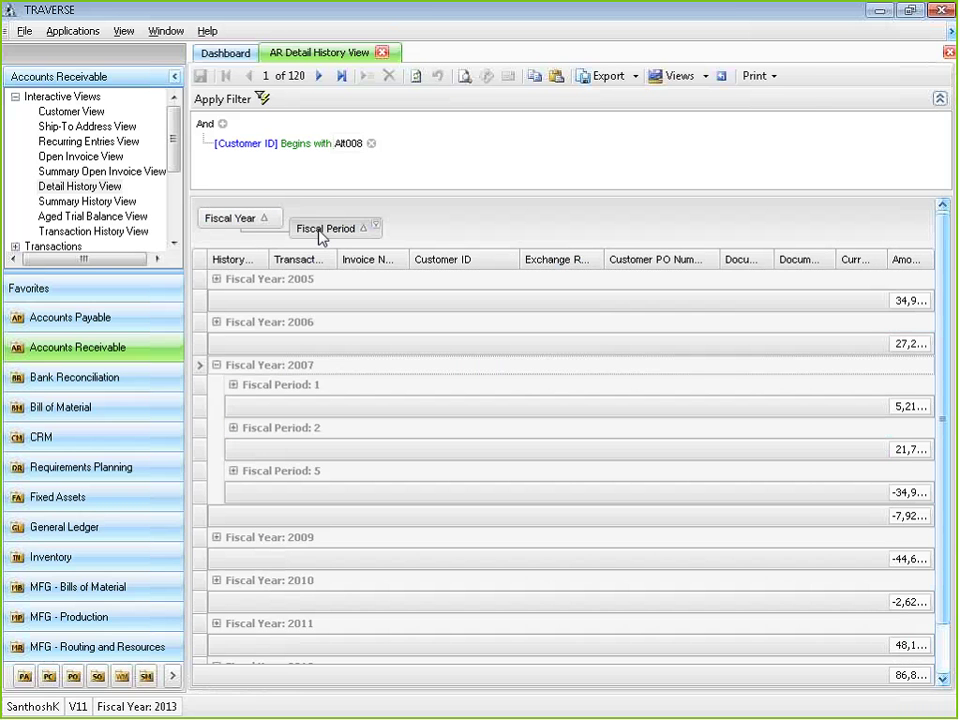
mouse_move(322, 233)
left_mouse_down()
mouse_move(632, 272)
mouse_move(765, 261)
mouse_move(765, 253)
mouse_move(340, 232)
left_mouse_up()
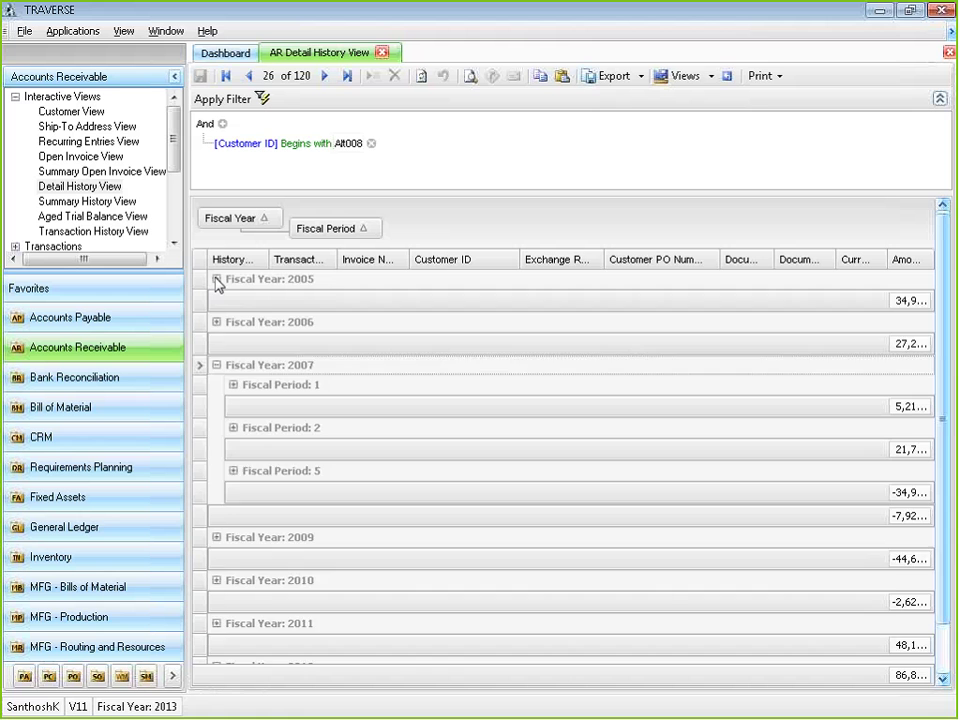
Expand Fiscal Year 2005 and its Fiscal Periods 6 and 9 to examine the grouped records
left_click(216, 280)
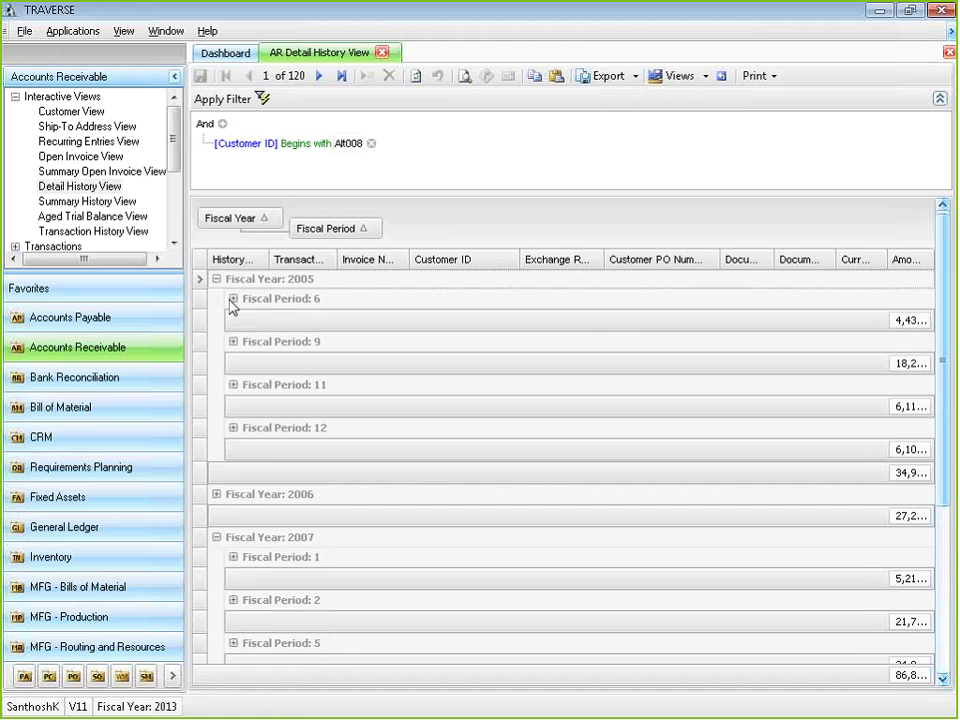
left_click(232, 299)
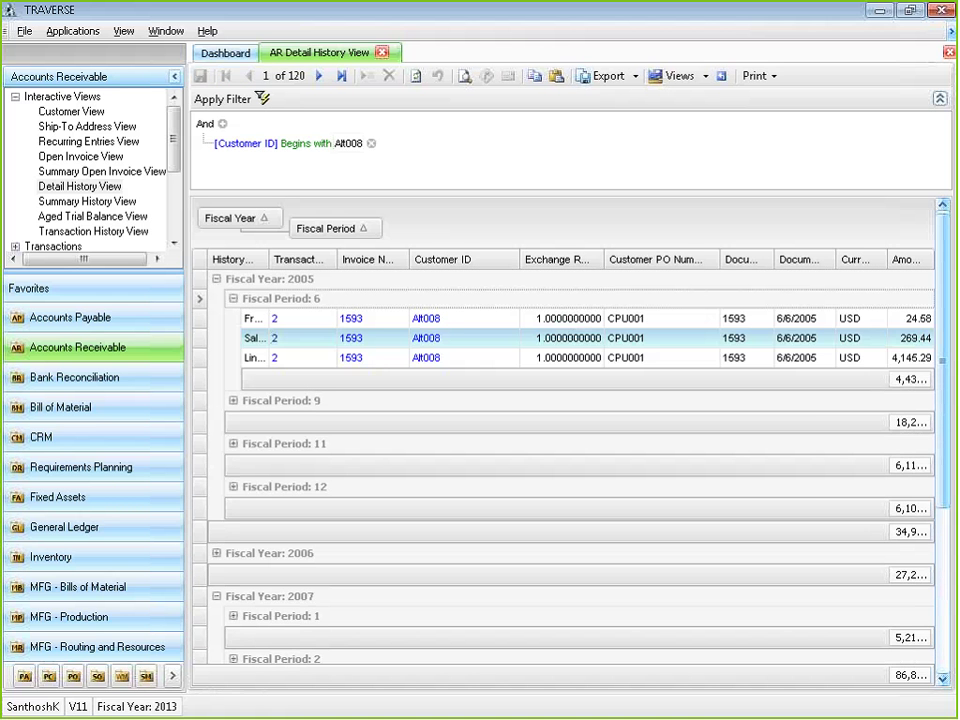
left_click(233, 401)
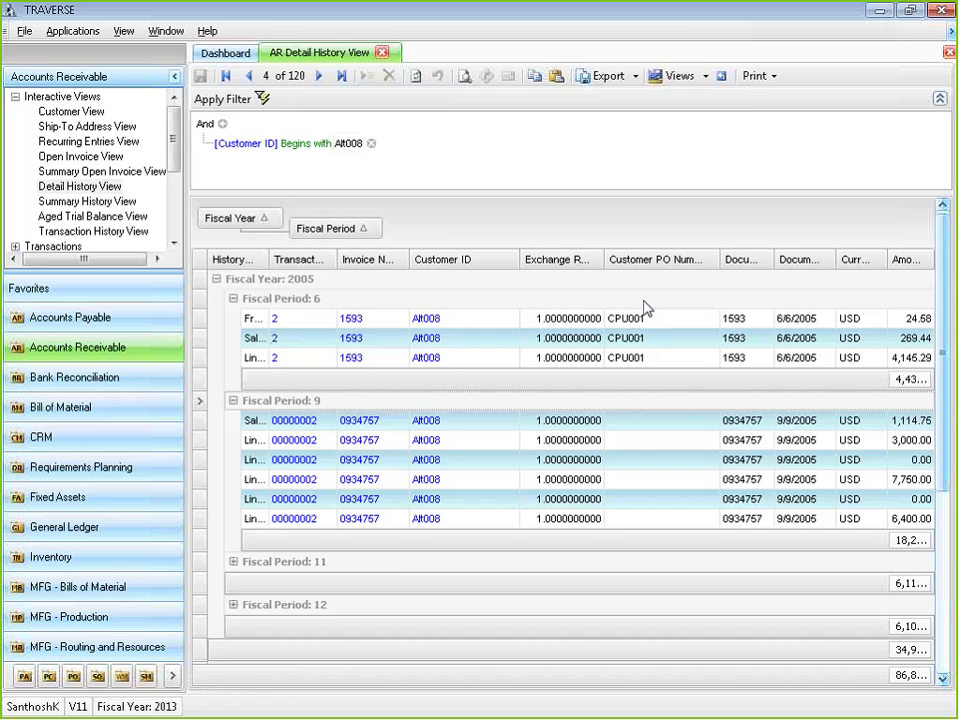
Save the current filter, columns and grouping as a view named "Fin Group ivi"
left_click(706, 75)
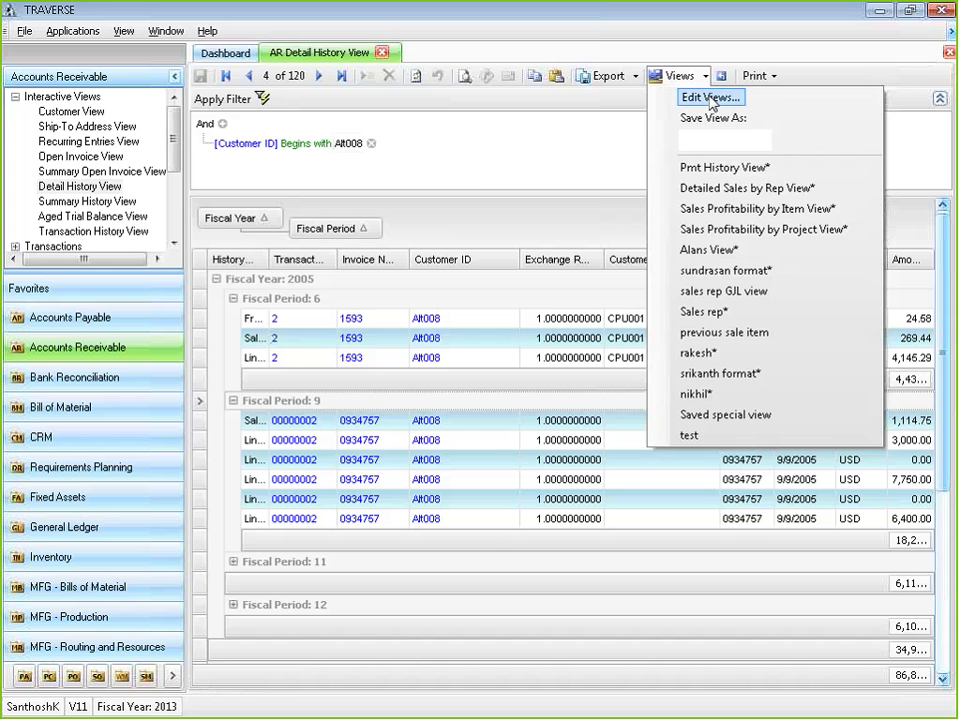
left_click(710, 139)
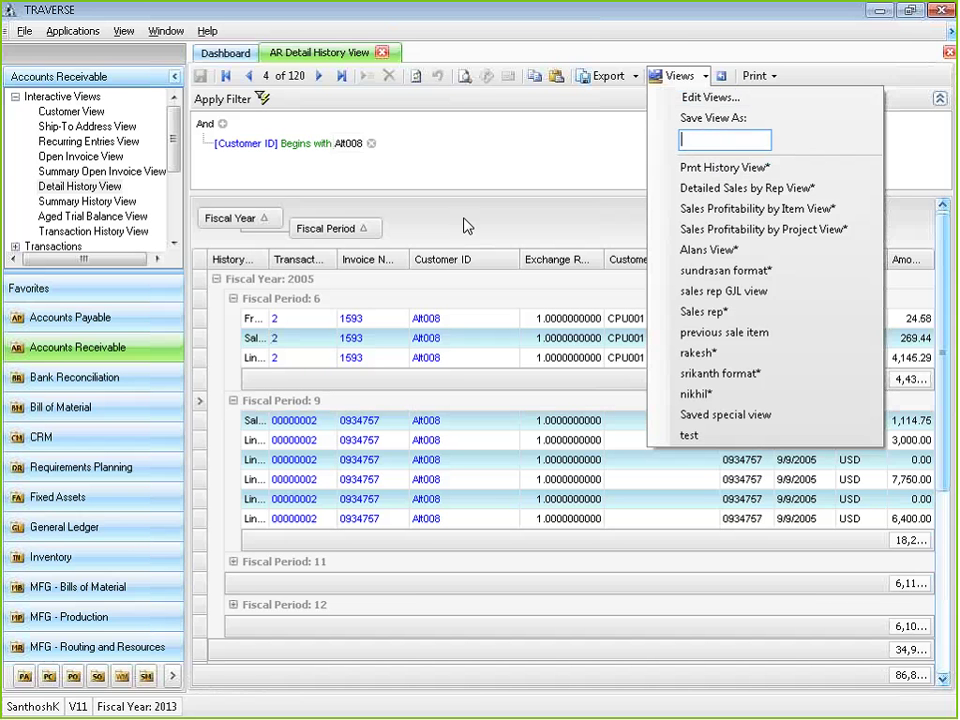
type("Fin Group ivi")
key("Return")
left_click(707, 392)
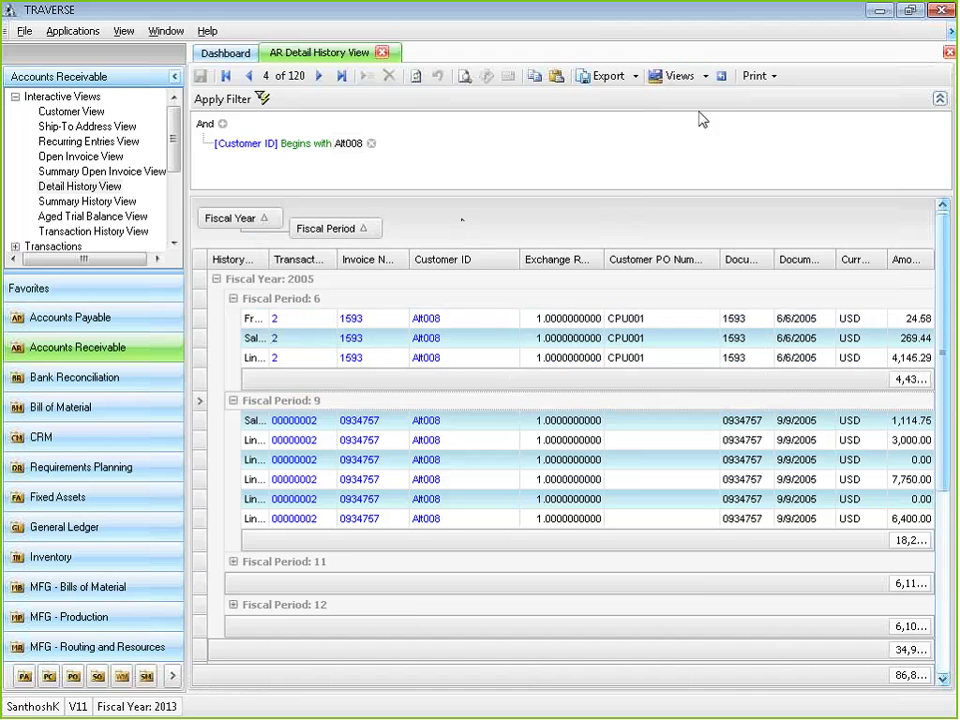
Reset the grid to its default layout, then close and reopen the Detail History View
left_click(721, 75)
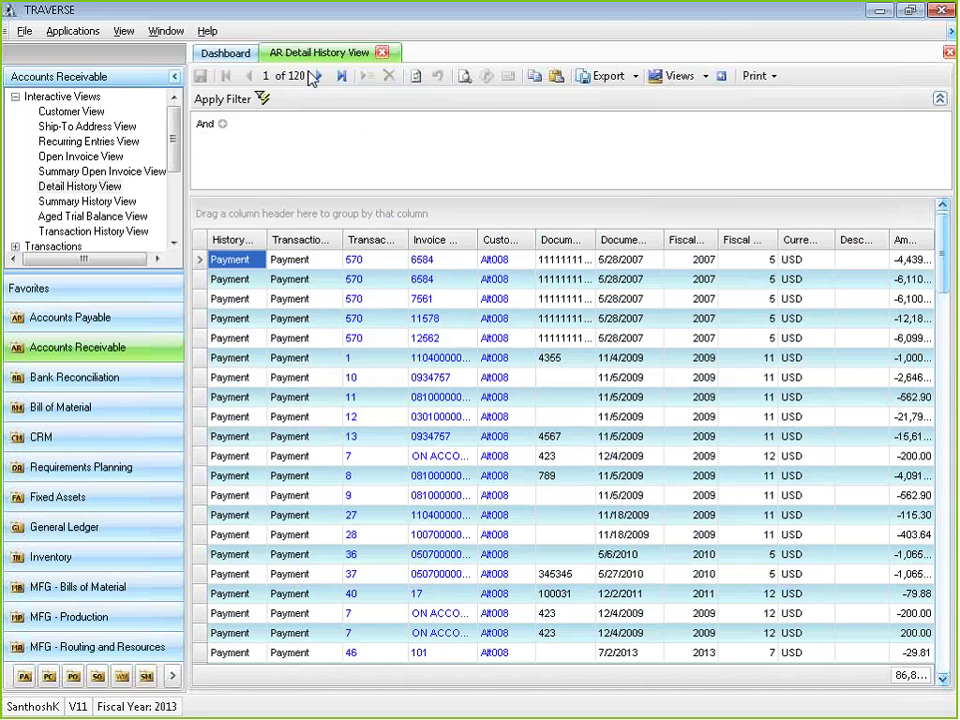
left_click(382, 52)
double_click(80, 187)
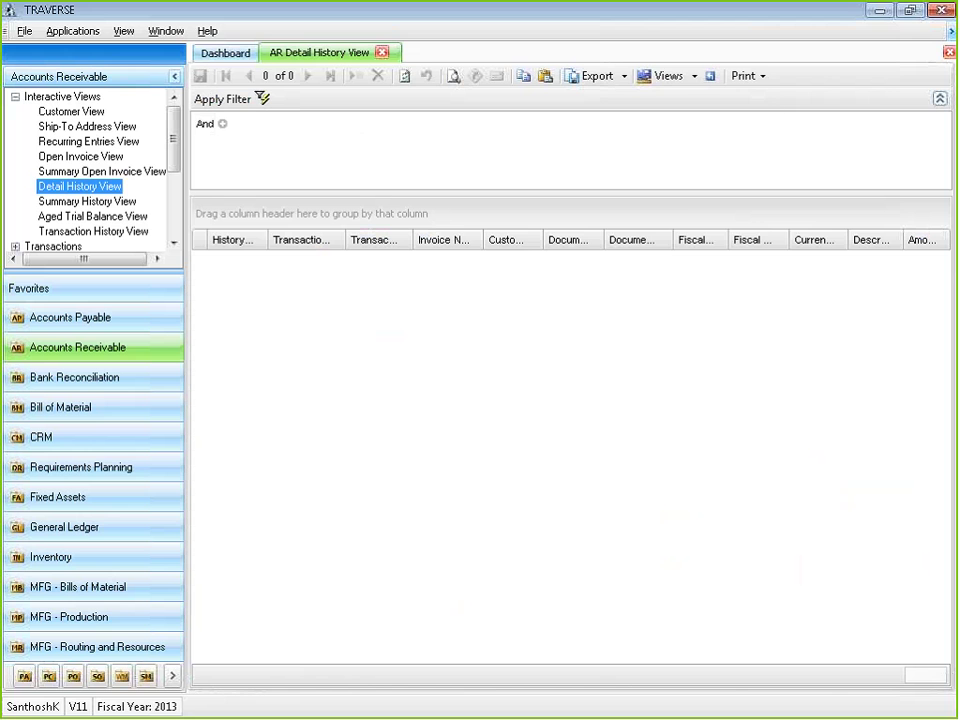
Load the saved grouped view and apply its filter to bring in the records
left_click(694, 77)
left_click(866, 398)
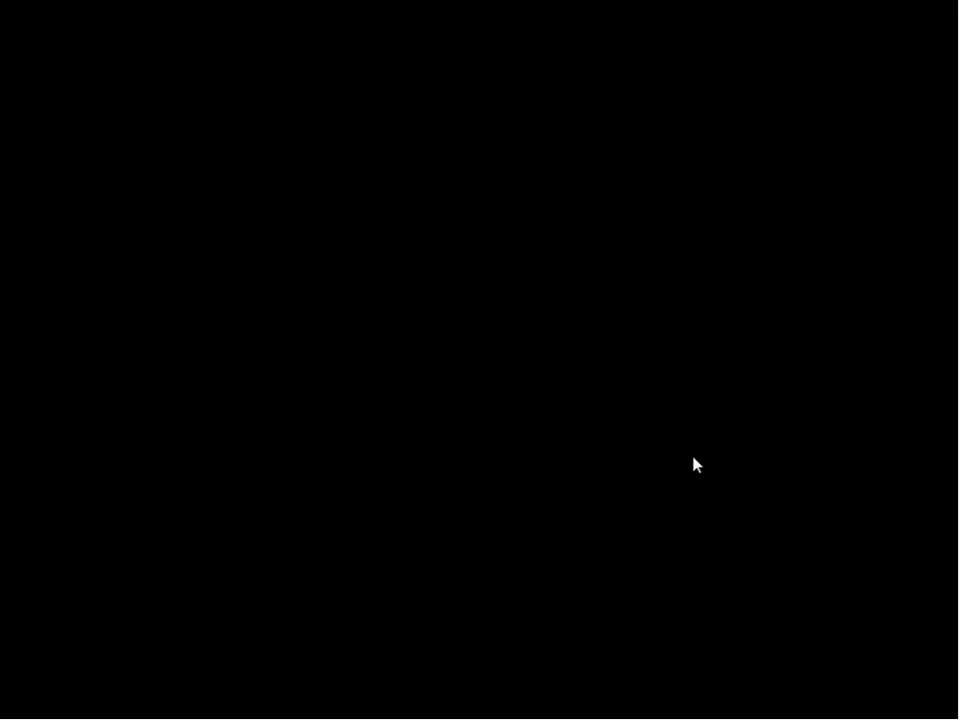
left_click(217, 102)
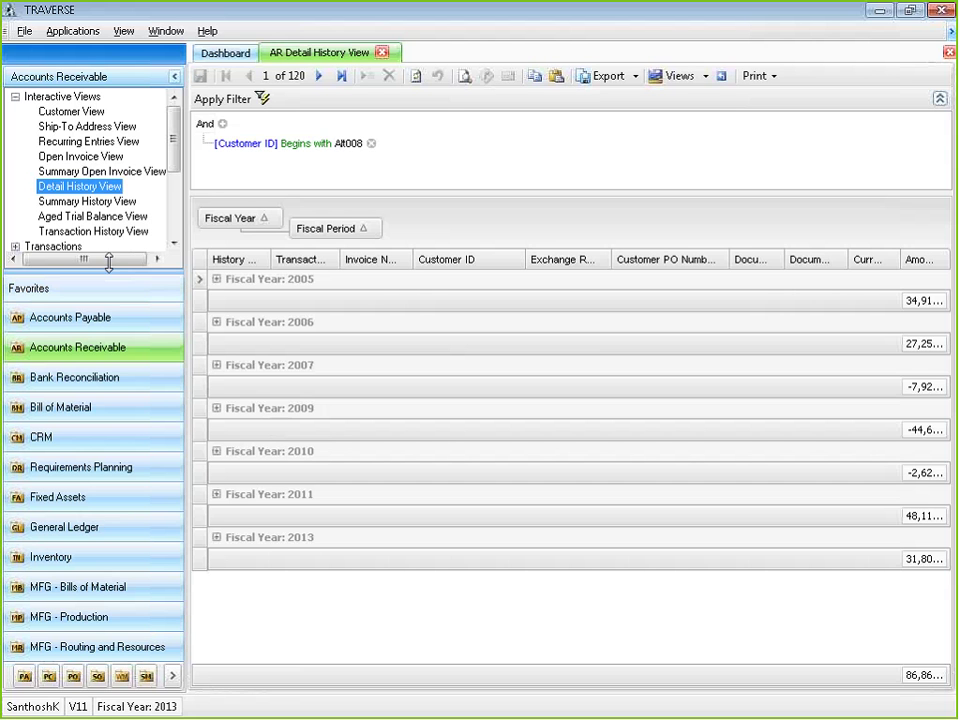
Collapse the Interactive Views and look through the Productivity Reports and Management Reports of Accounts Receivable
left_click(15, 96)
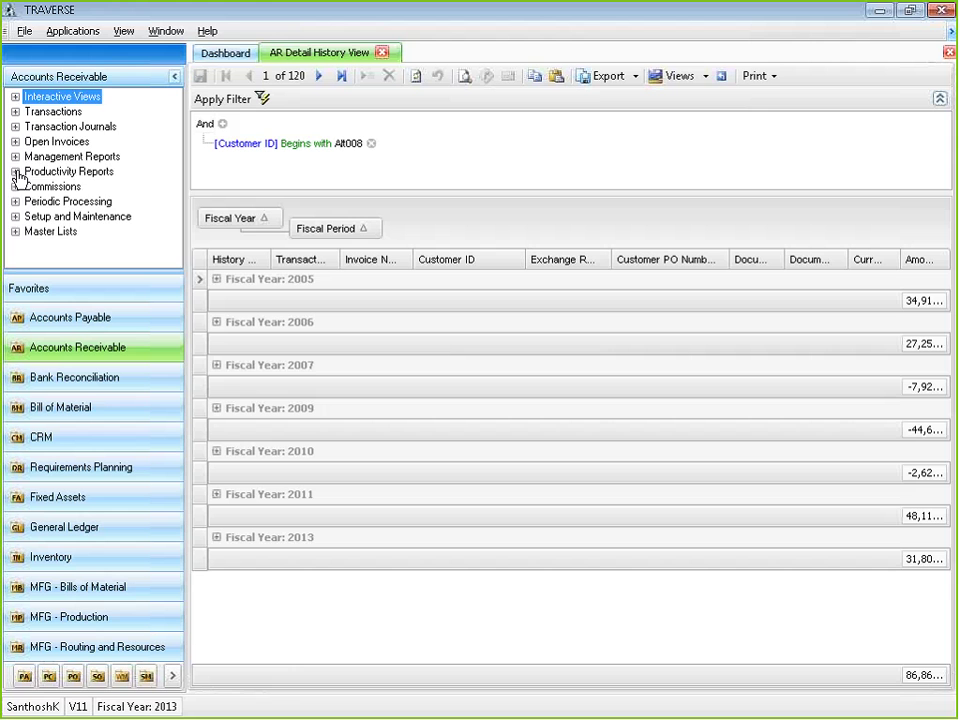
left_click(15, 171)
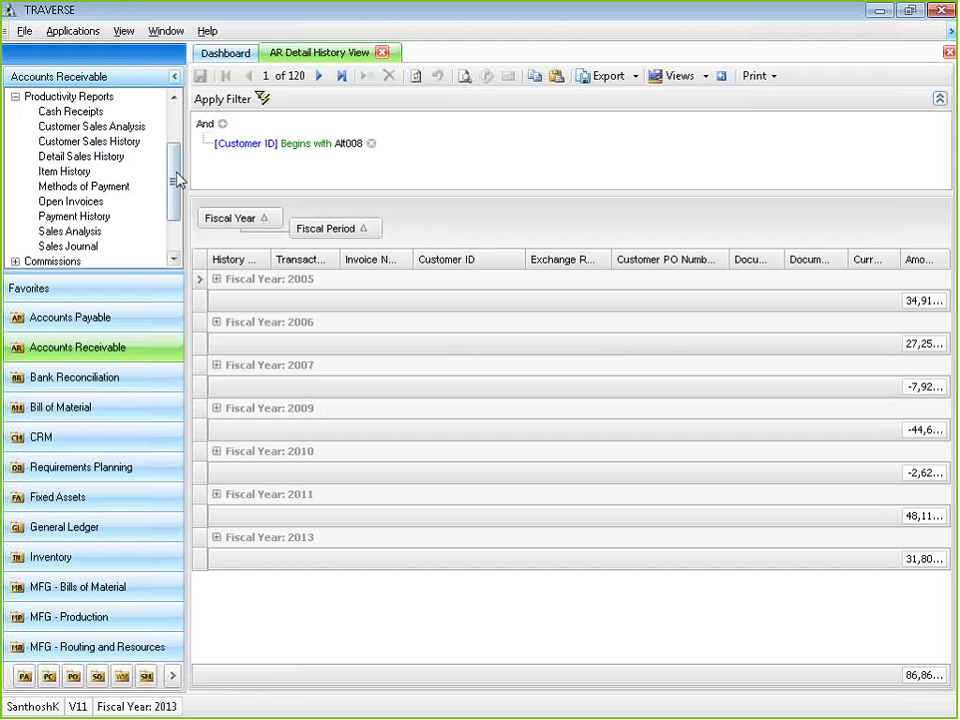
scroll(118, 146, "up", 2)
left_click(15, 156)
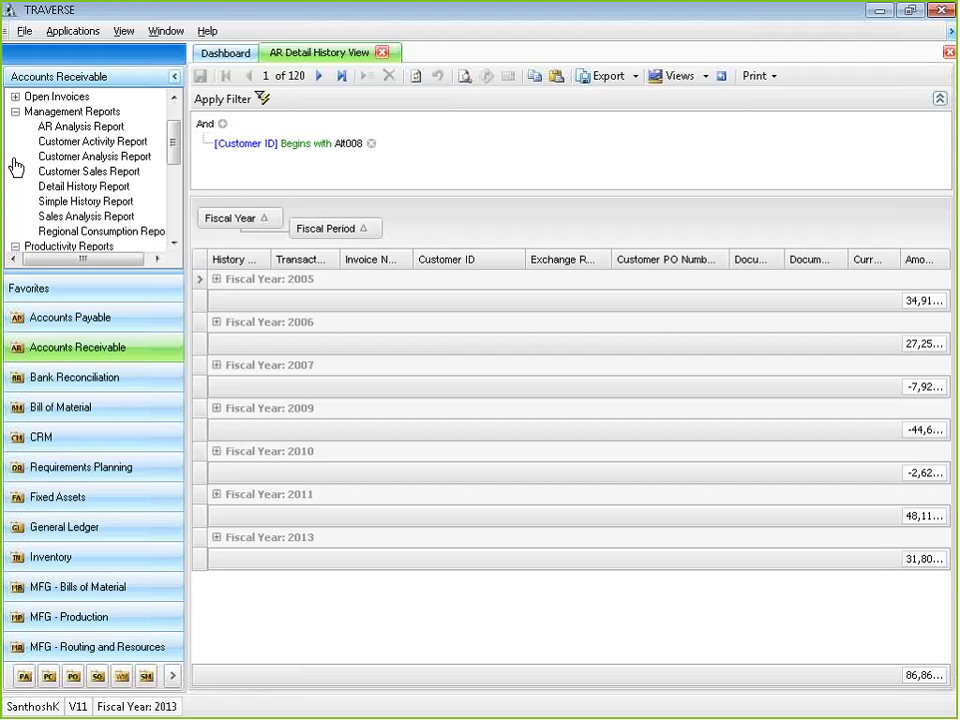
Open the Sales Analysis Report from the Management Reports, preview it and view the available export formats
left_click(70, 216)
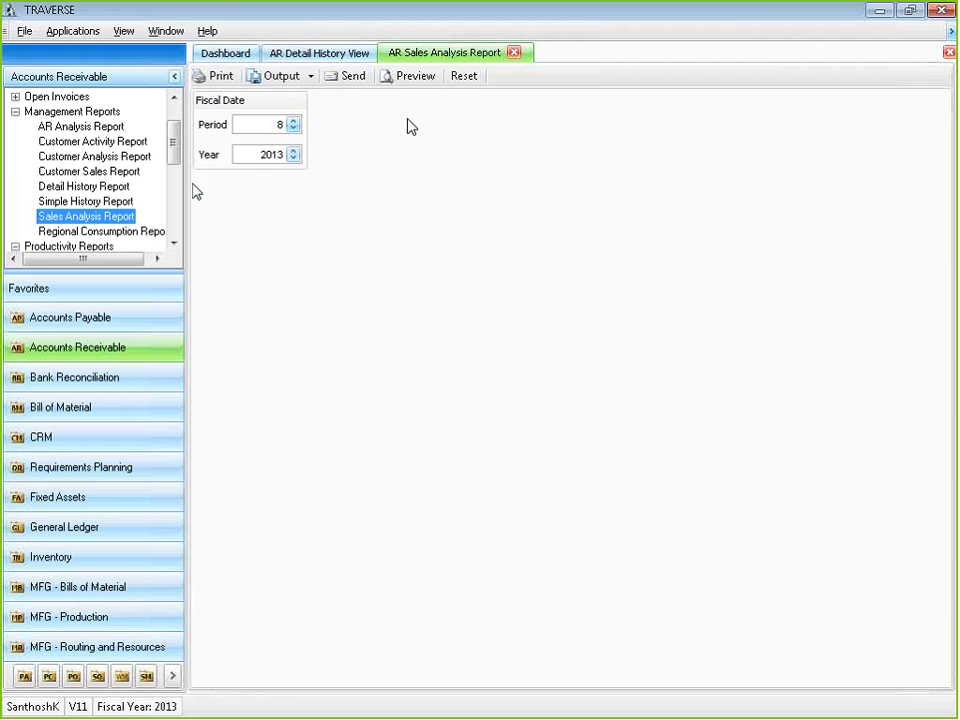
left_click(417, 84)
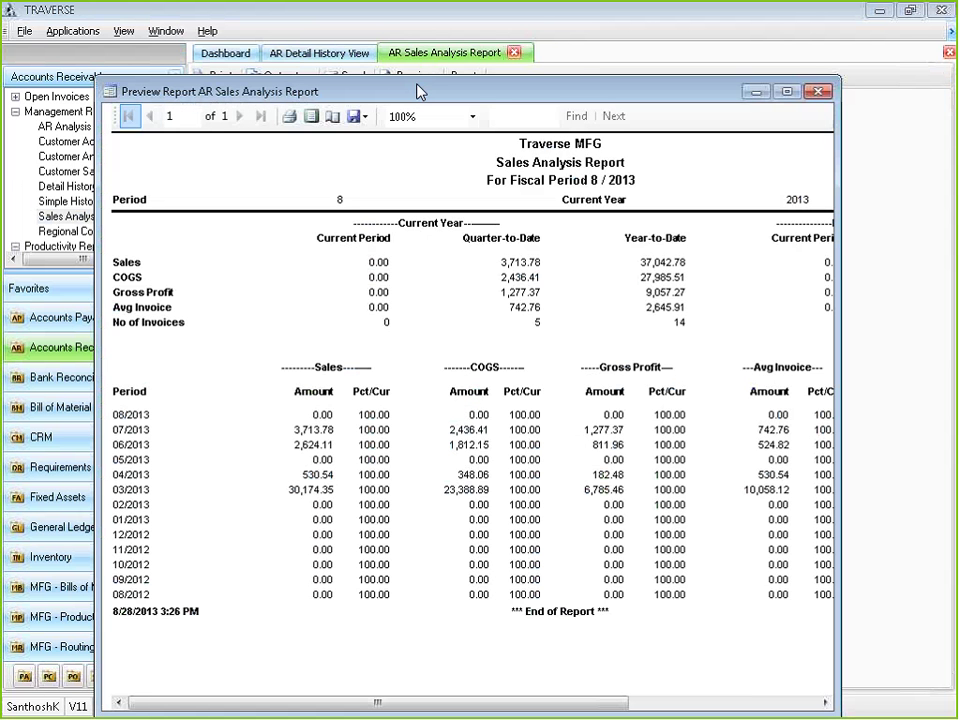
left_click(365, 117)
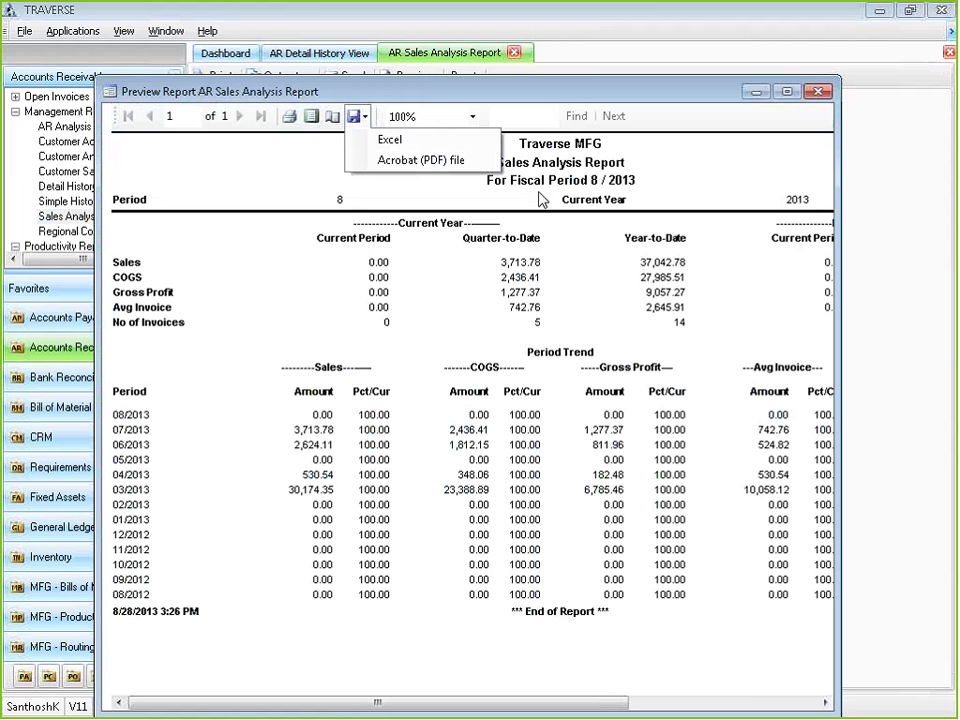
Close the Sales Analysis Report with its preview, and open the Sales Analysis productivity report in Excel
left_click(818, 93)
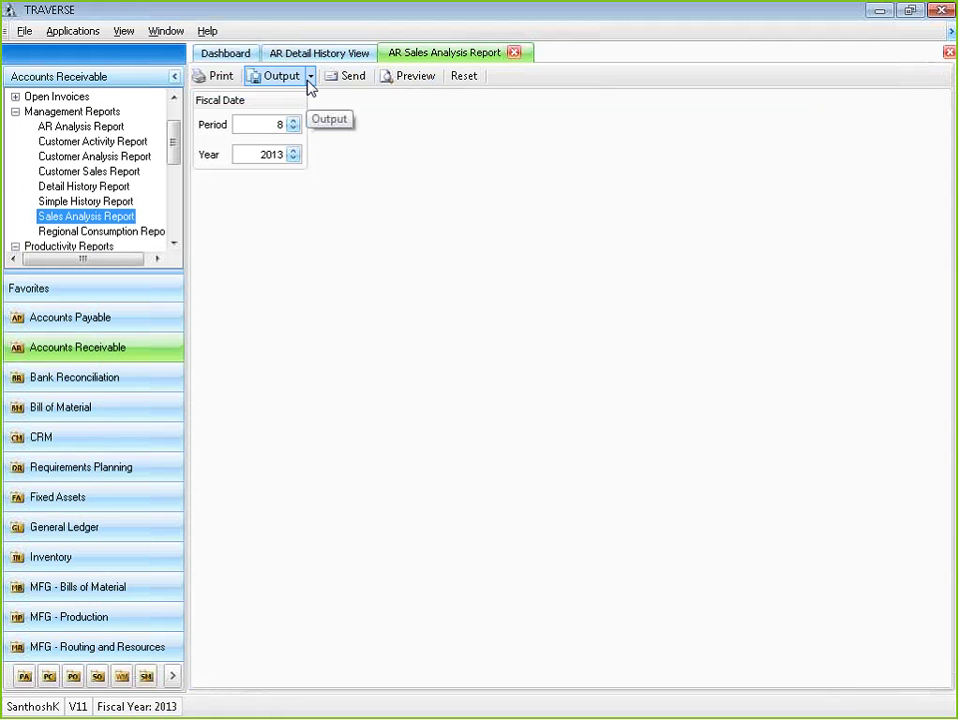
left_click(516, 53)
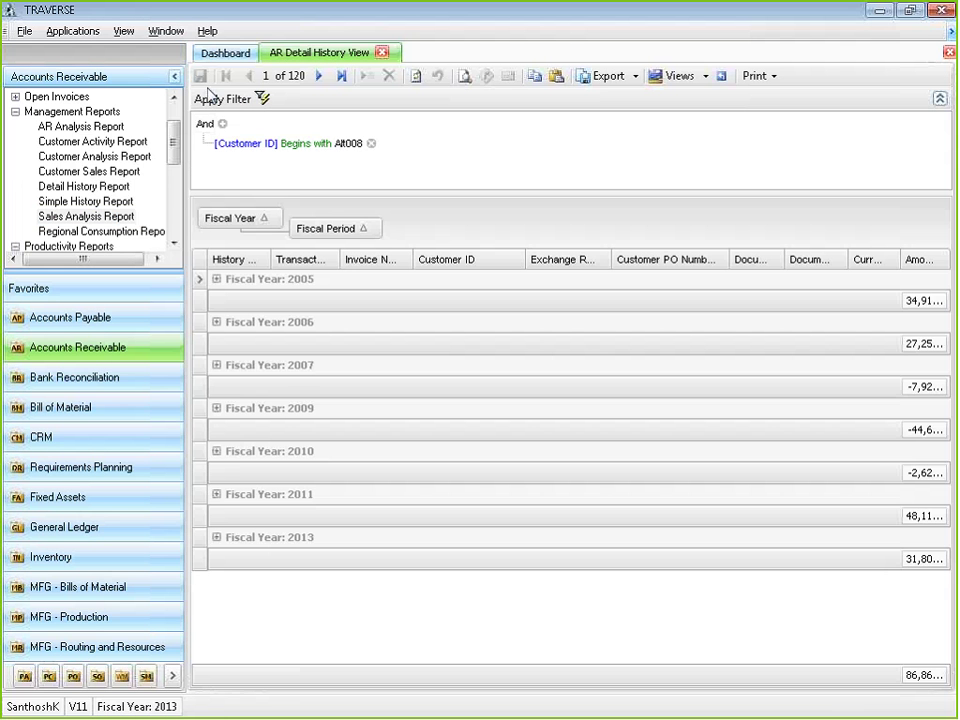
left_click(16, 112)
scroll(180, 168, "down", 1)
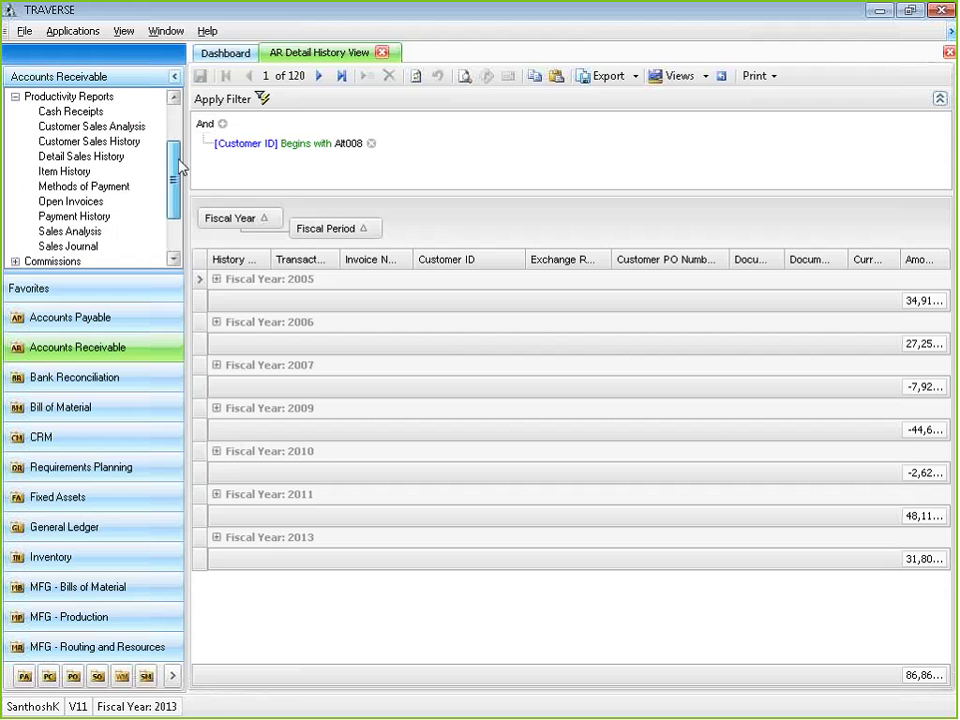
double_click(88, 231)
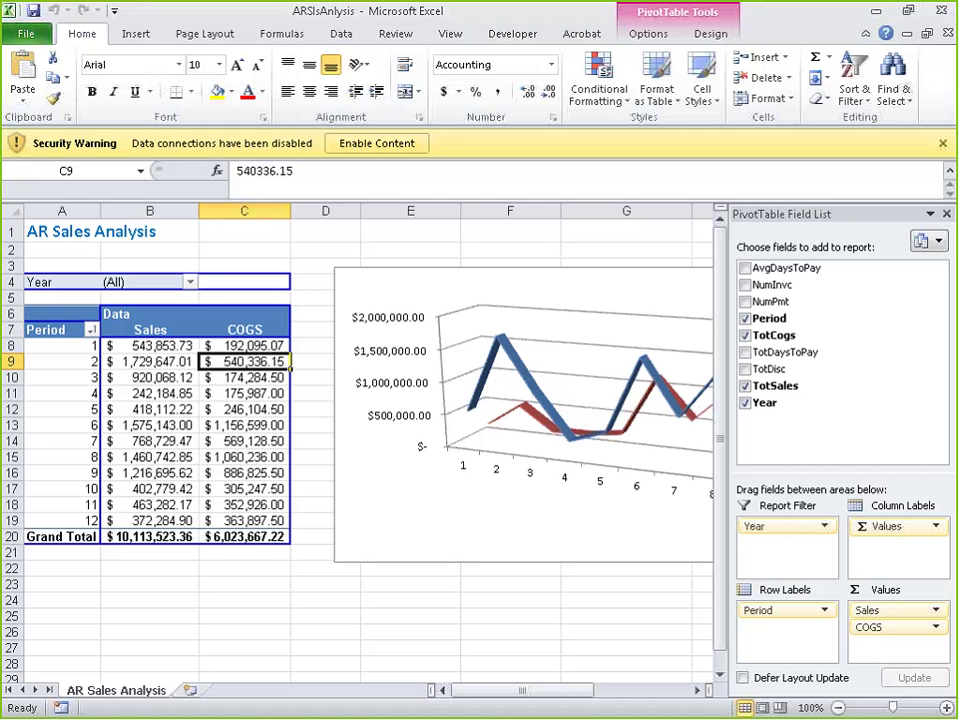
View the options available for the Sales heading of the pivot table, then dismiss them
left_click(162, 329)
right_click(165, 329)
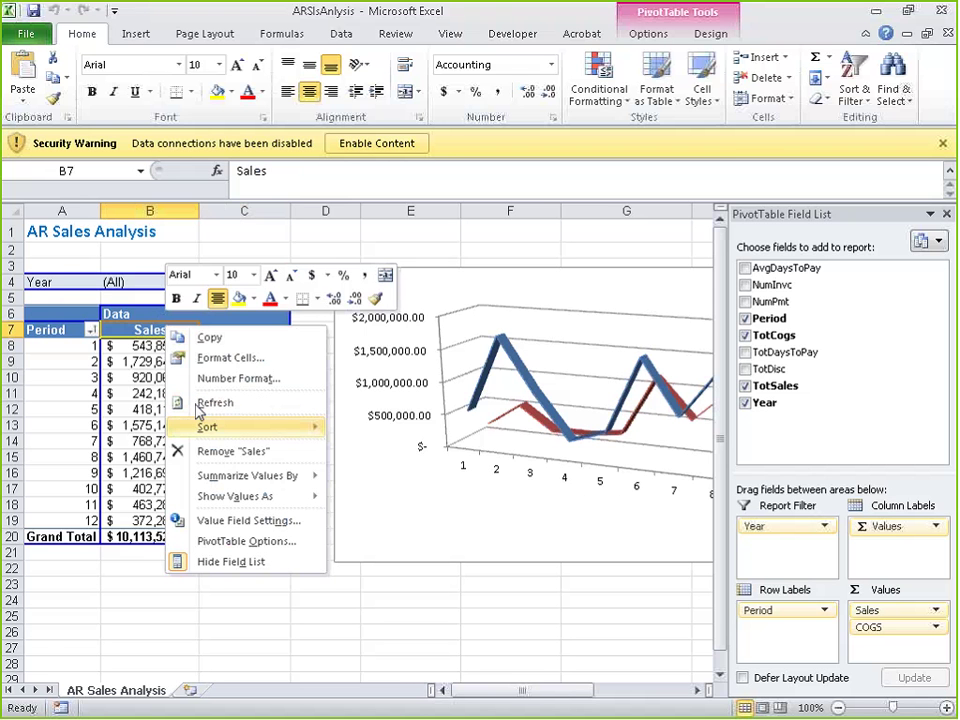
left_click(278, 610)
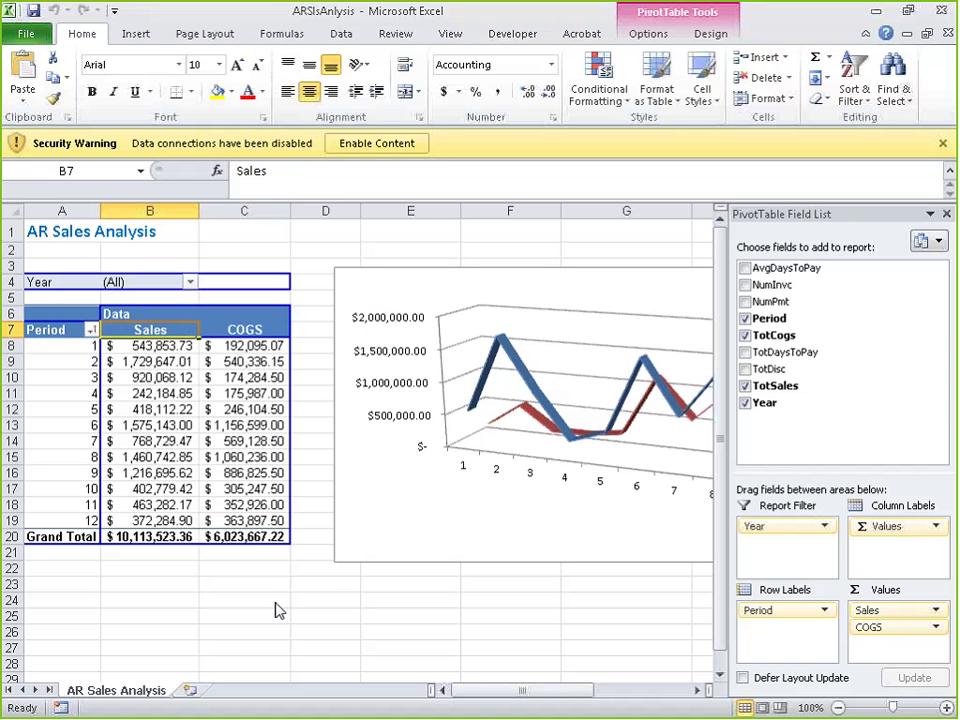
Add a blank worksheet to the workbook and return to the AR Sales Analysis sheet
left_click(266, 602)
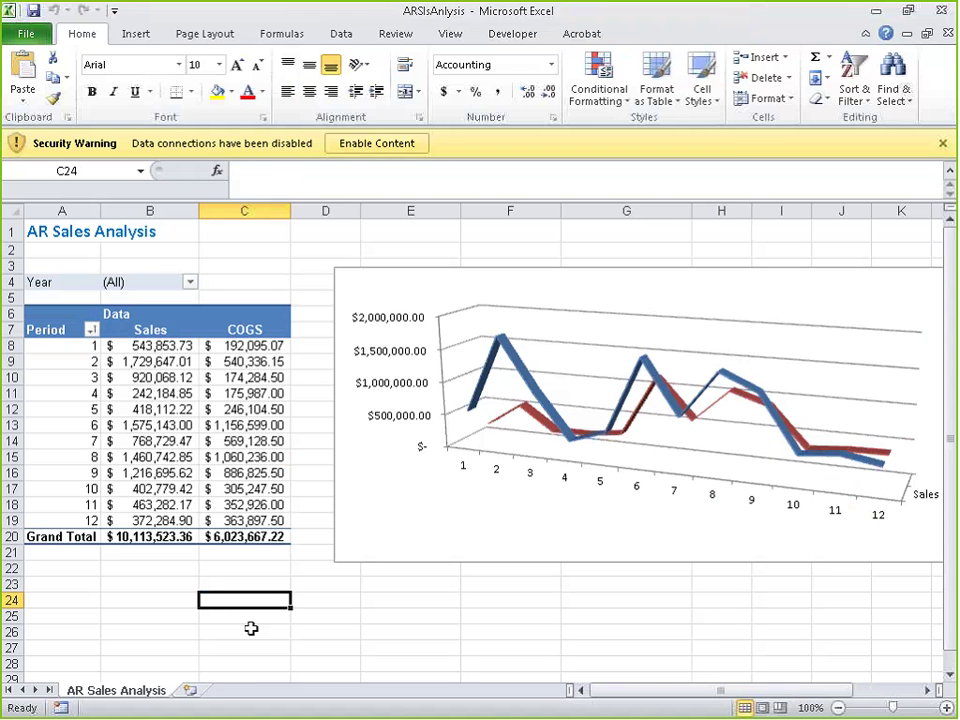
left_click(194, 694)
left_click(160, 689)
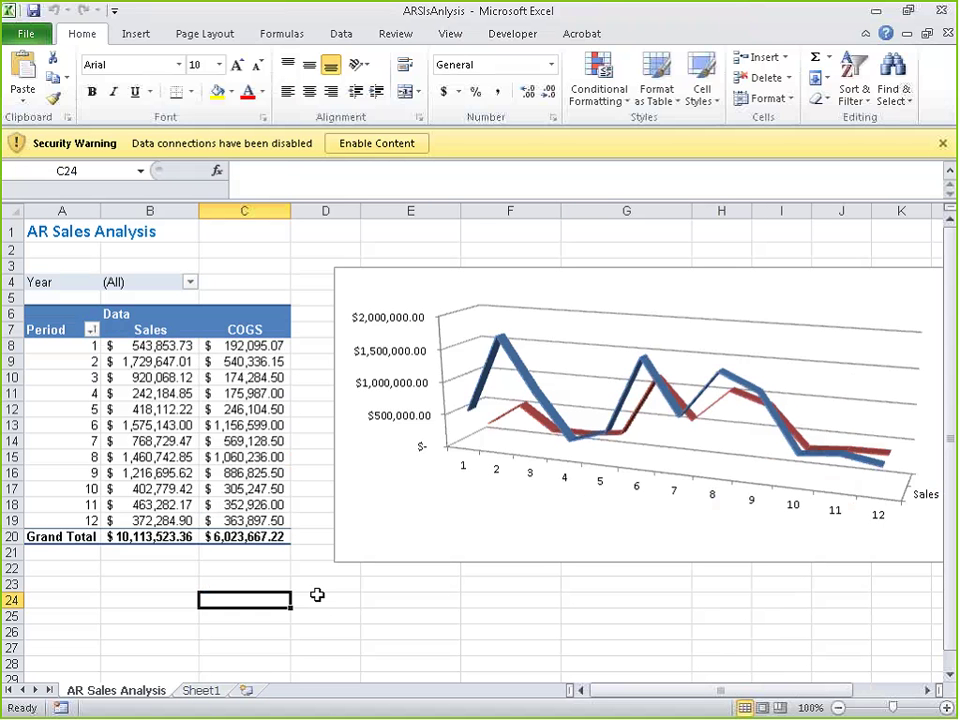
Enter a formula in cell C24 that calculates 80% of the period 1 COGS from the pivot table
type("=")
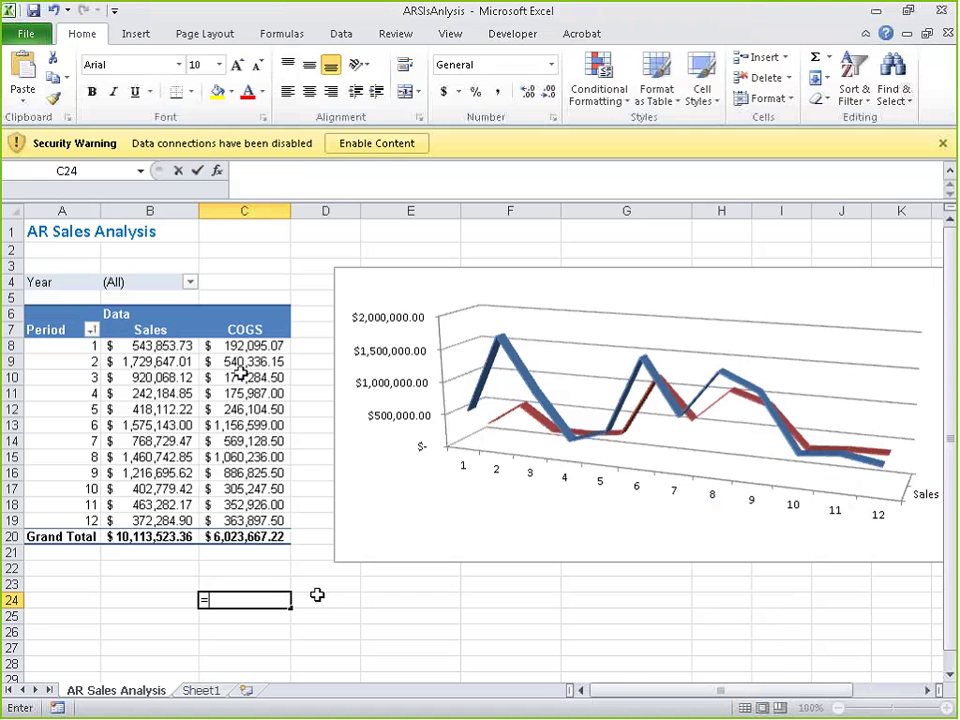
left_click(245, 350)
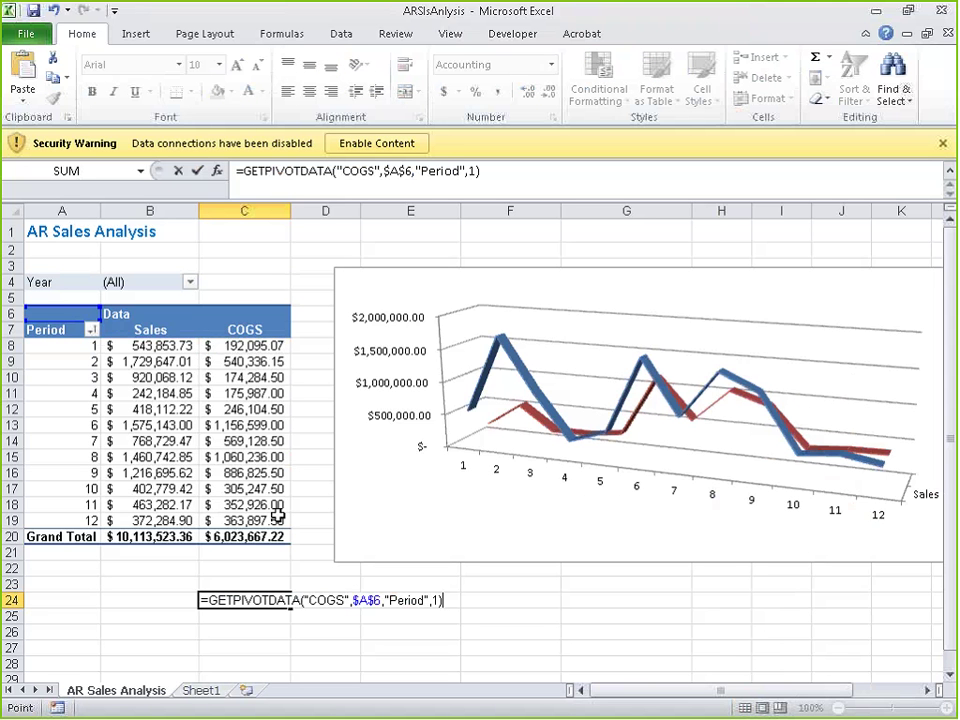
type("*80")
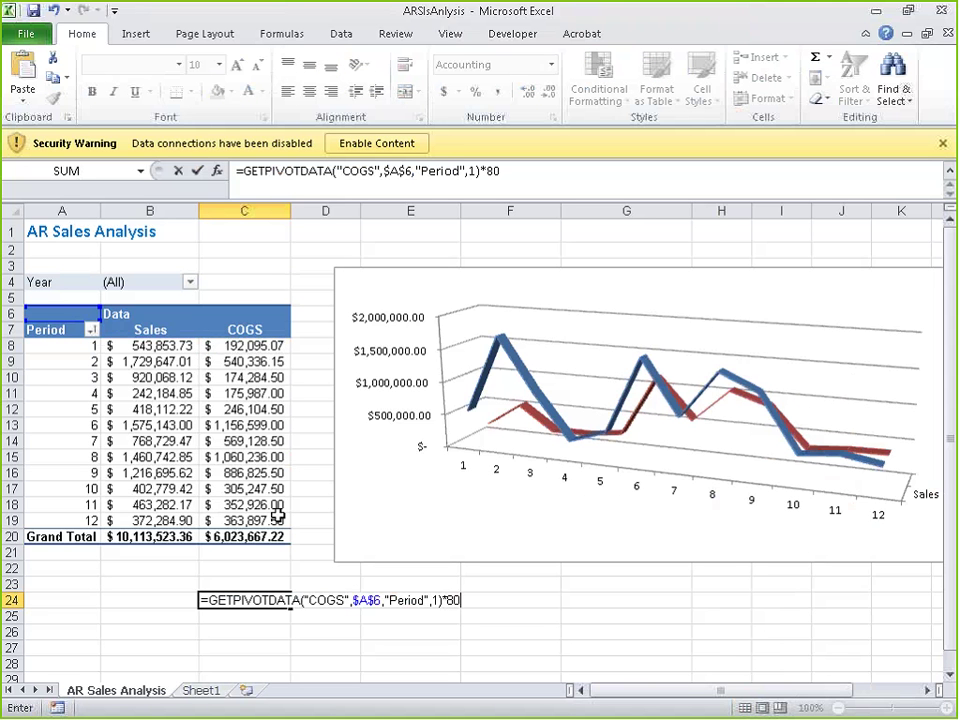
key("Return")
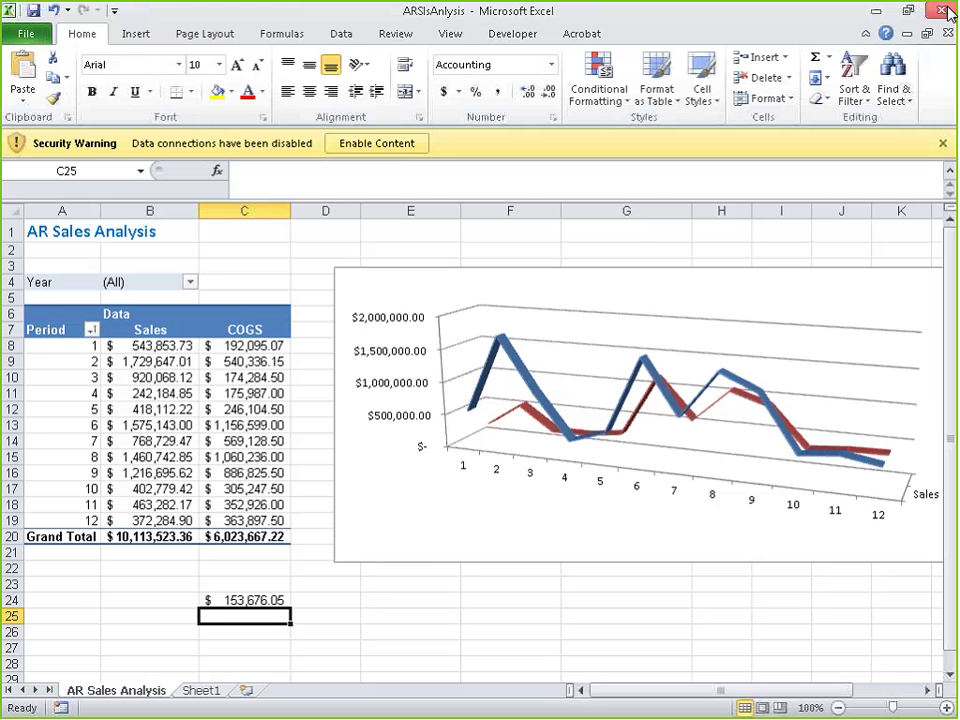
Close the Excel workbook and return to the Accounts Receivable functions in TRAVERSE
key("ctrl+w")
left_click(476, 392)
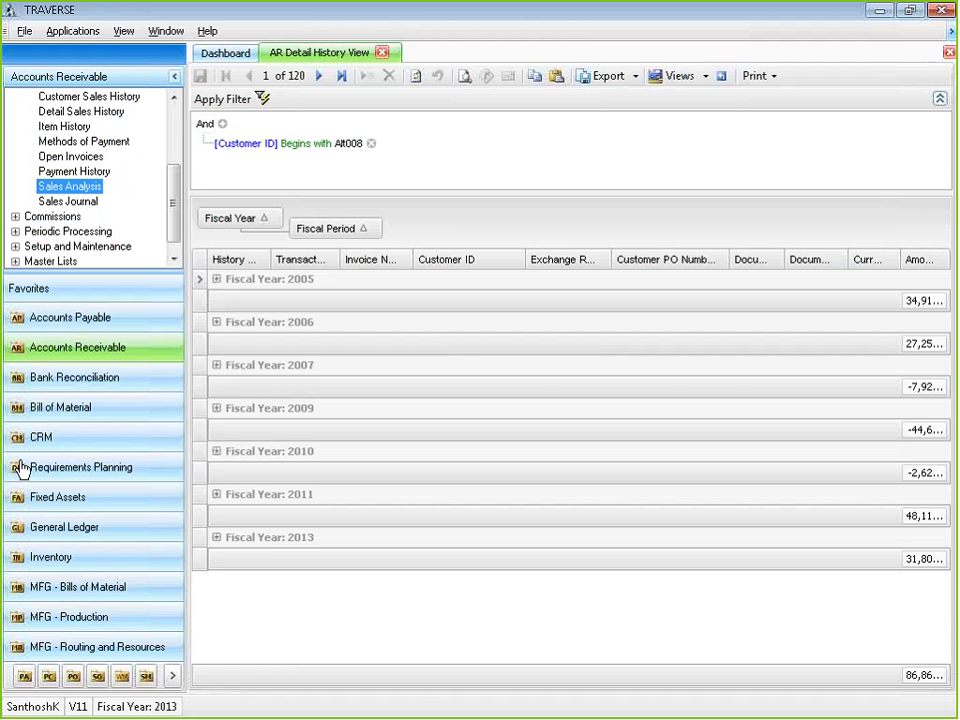
scroll(20, 463, "down", 1)
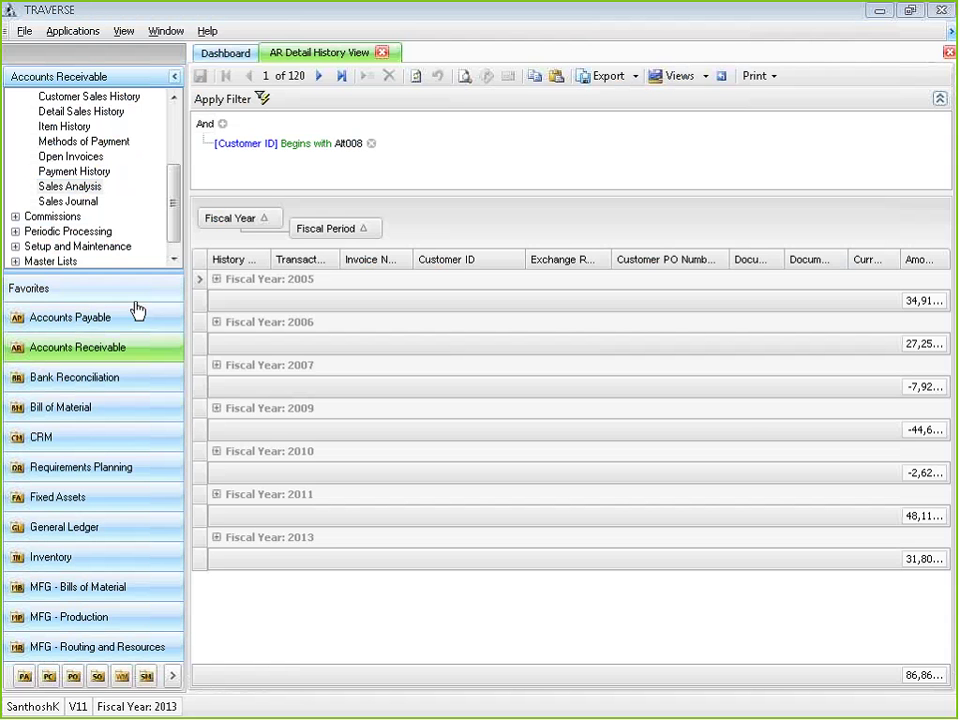
Open the System Manager application and look through its Company Setup and Tax Setup functions
left_click(77, 33)
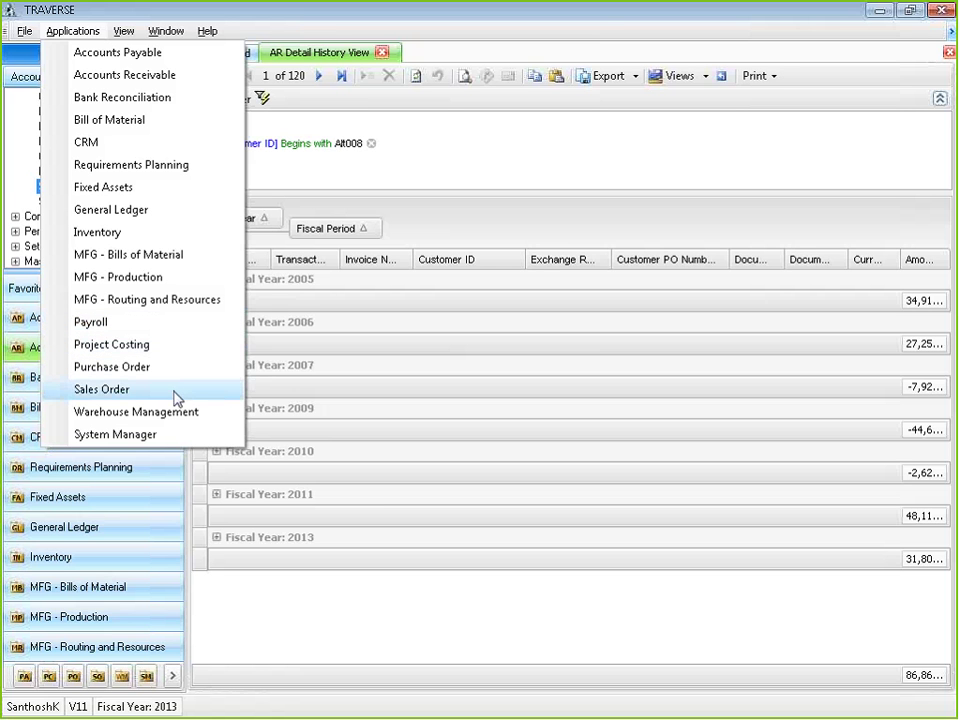
left_click(166, 444)
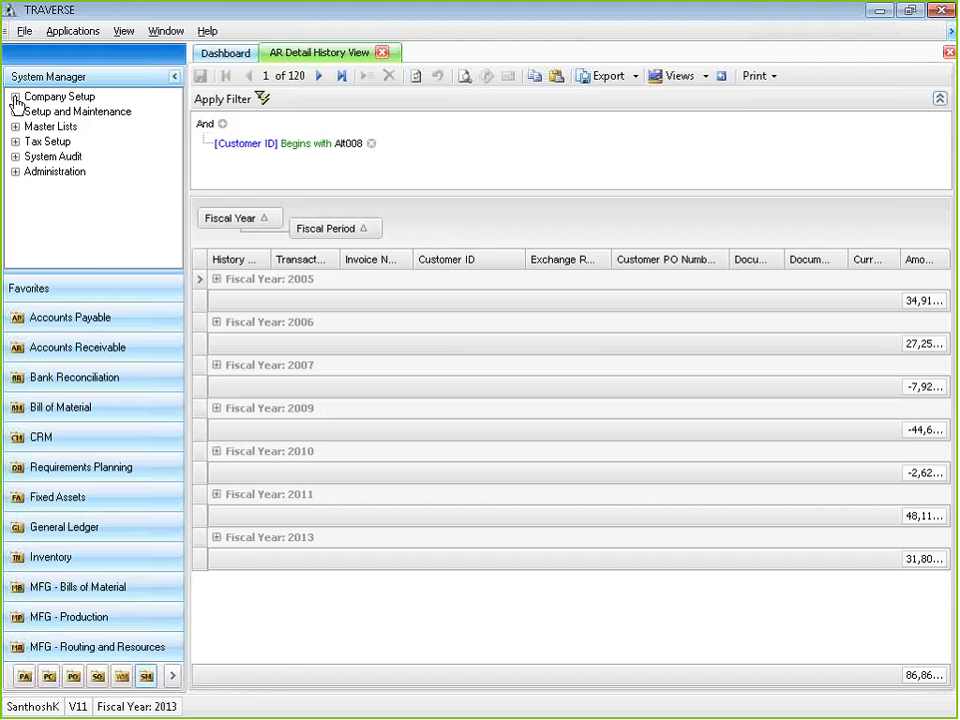
left_click(15, 97)
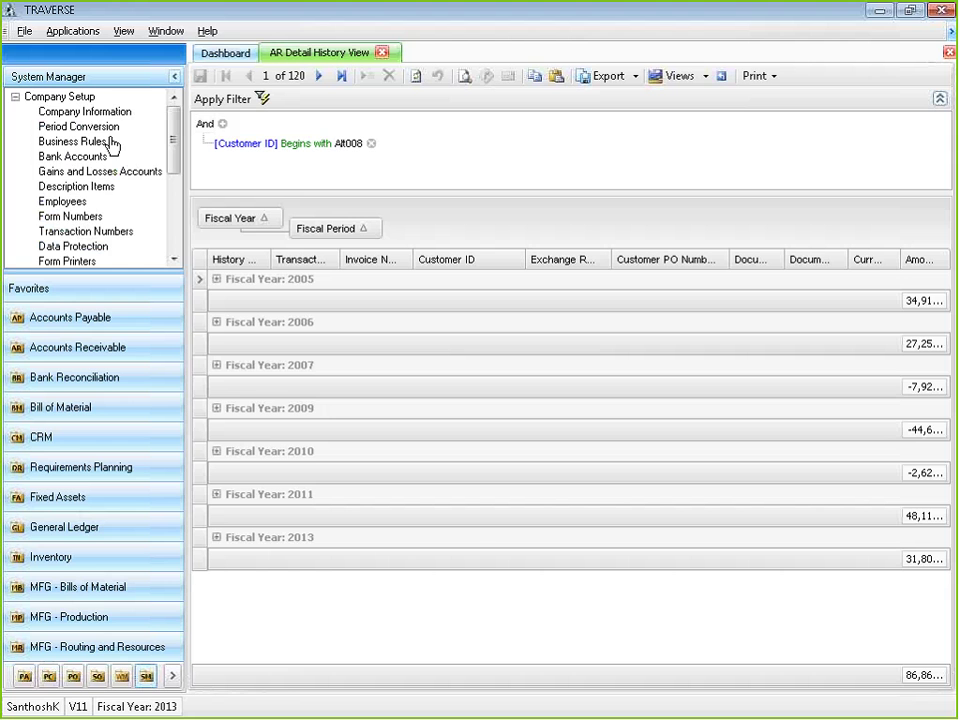
left_click(15, 97)
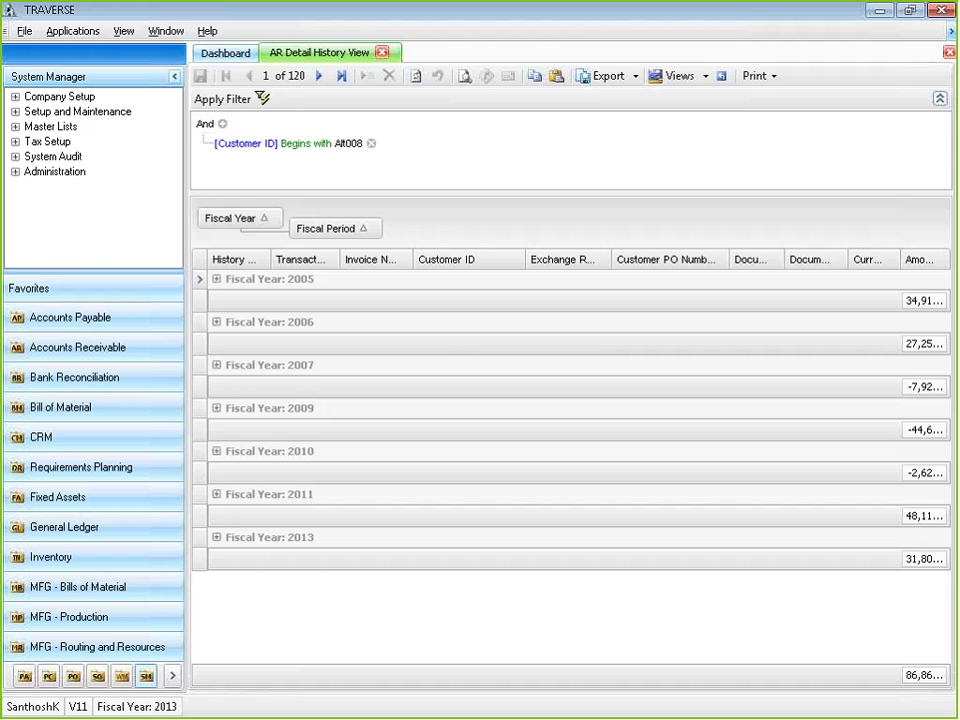
left_click(15, 141)
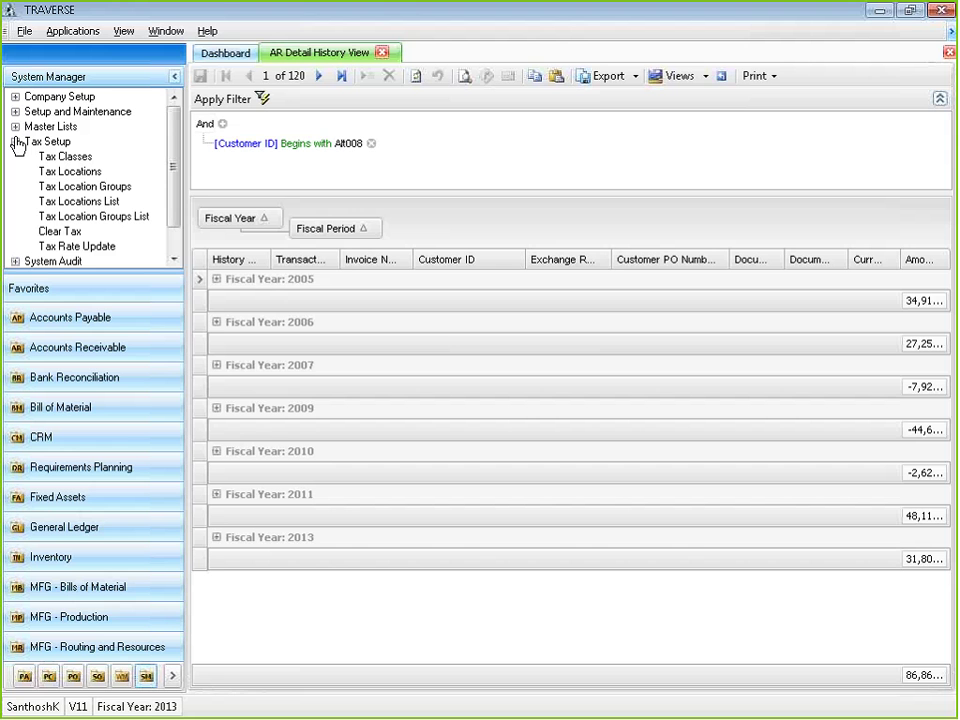
left_click(15, 141)
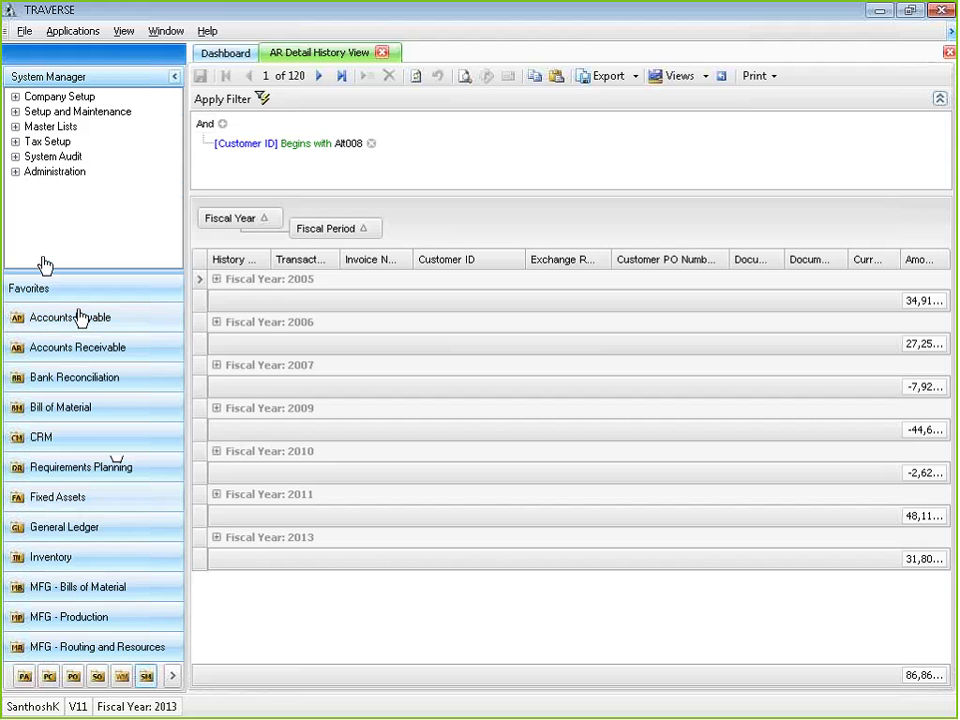
Switch back to Accounts Receivable and enlarge the function tree above the application list
left_click_drag(78, 271, 83, 195)
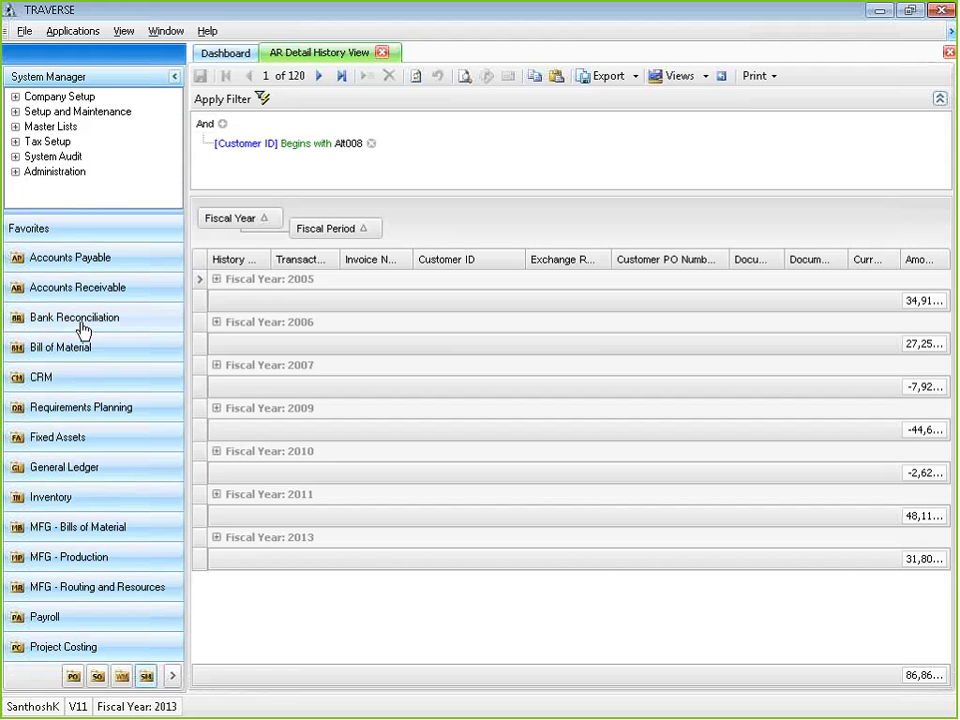
left_click(98, 292)
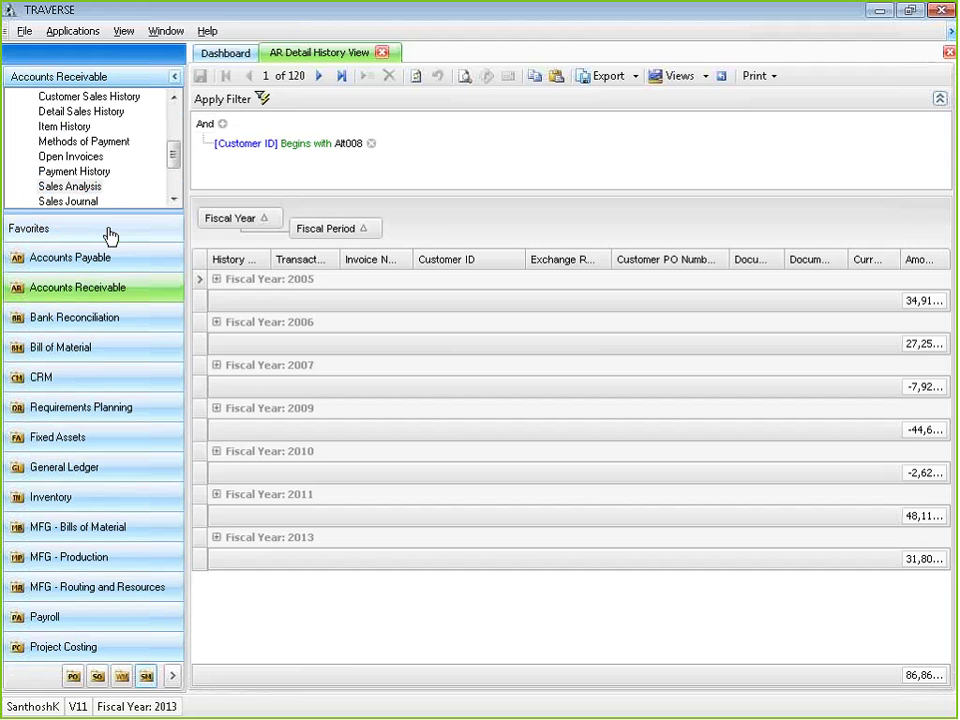
left_click_drag(110, 207, 107, 368)
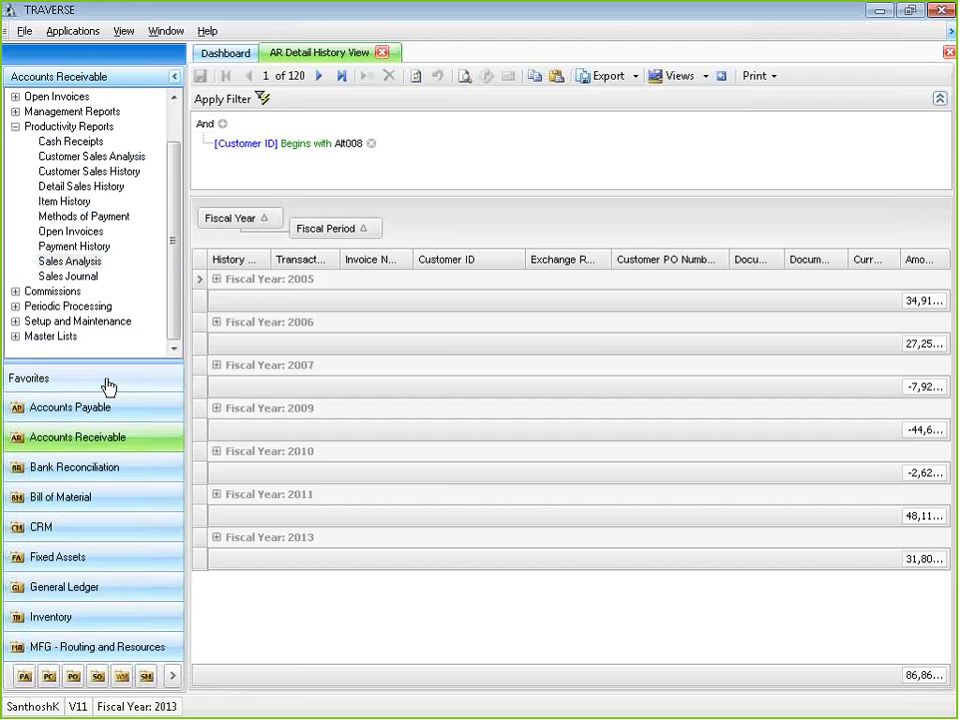
Collapse the Productivity Reports, open Customers from Setup and Maintenance, and load the second customer record
left_click(15, 142)
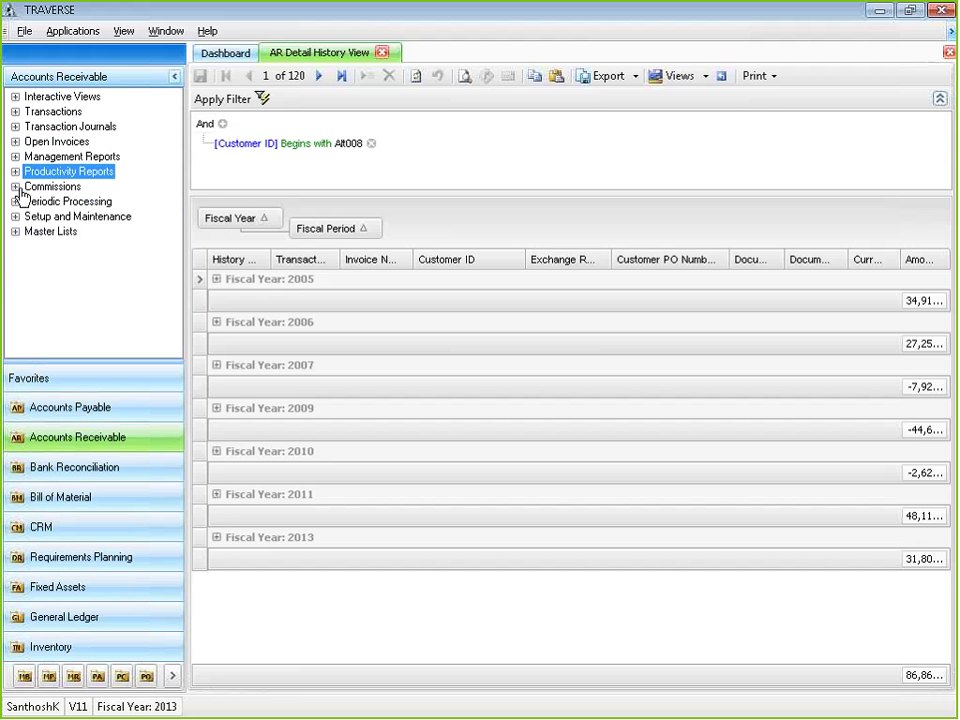
left_click(14, 217)
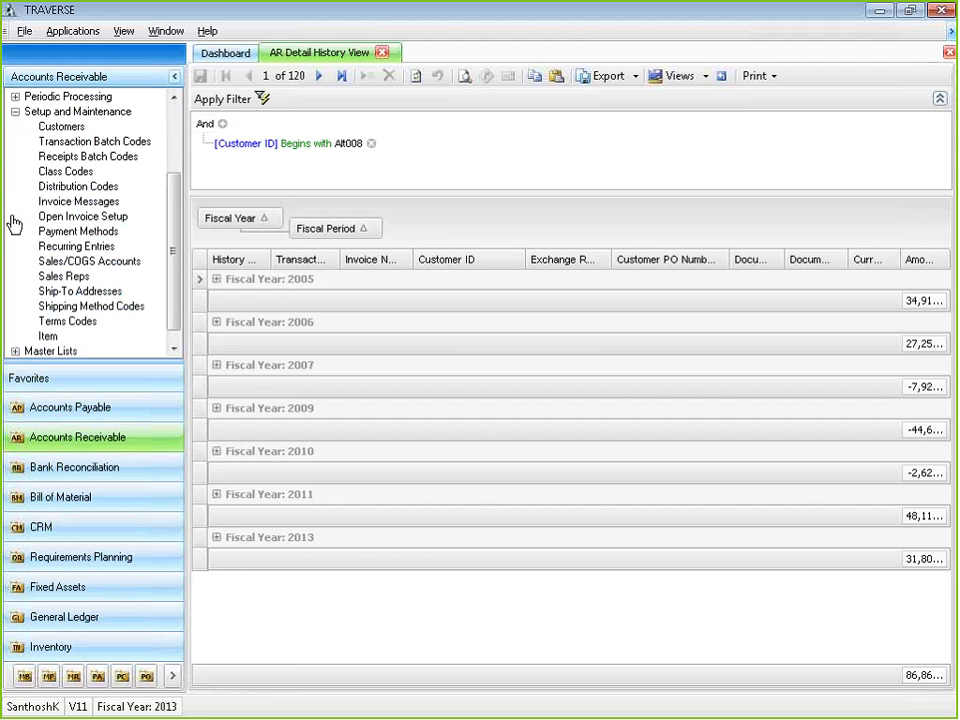
left_click(61, 127)
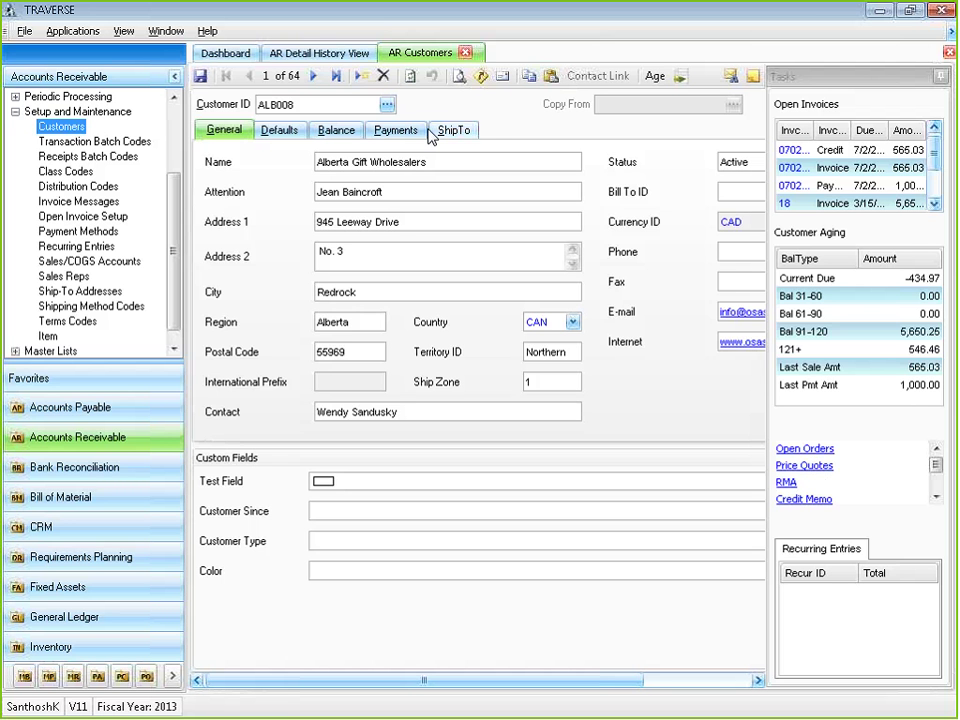
left_click(386, 104)
key("Down")
key("Return")
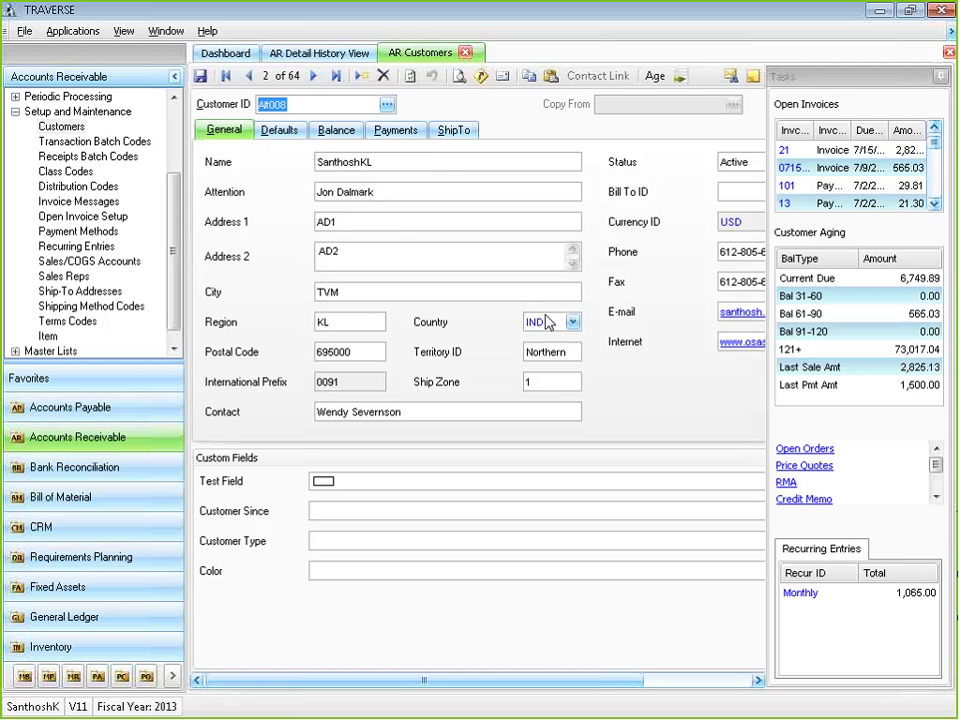
View the customer's open orders and document delivery settings, closing each after viewing
left_click(806, 452)
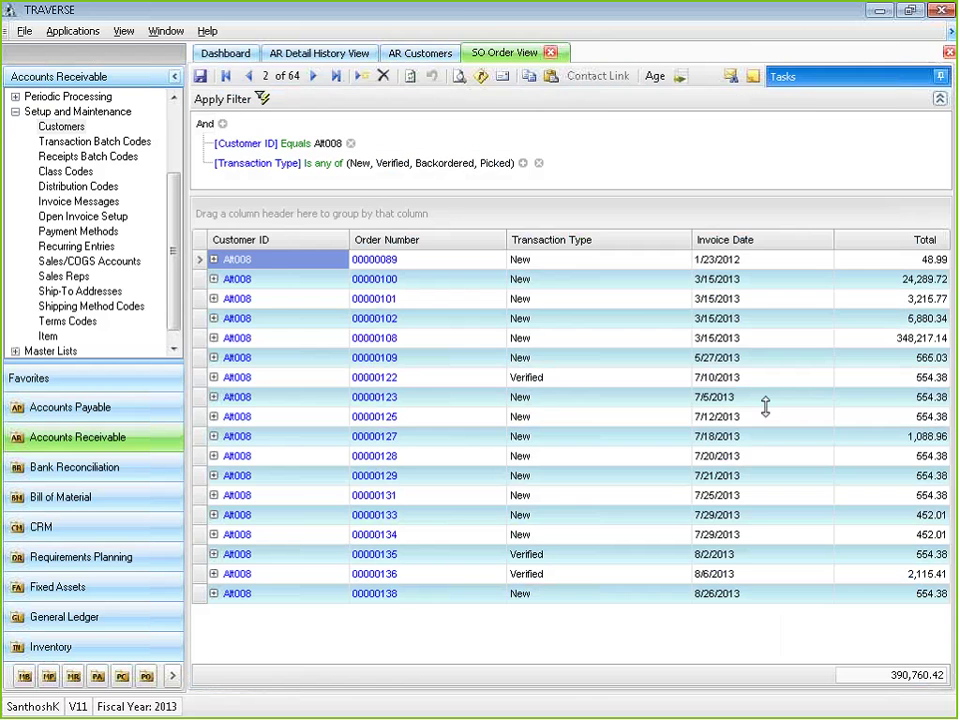
left_click(550, 52)
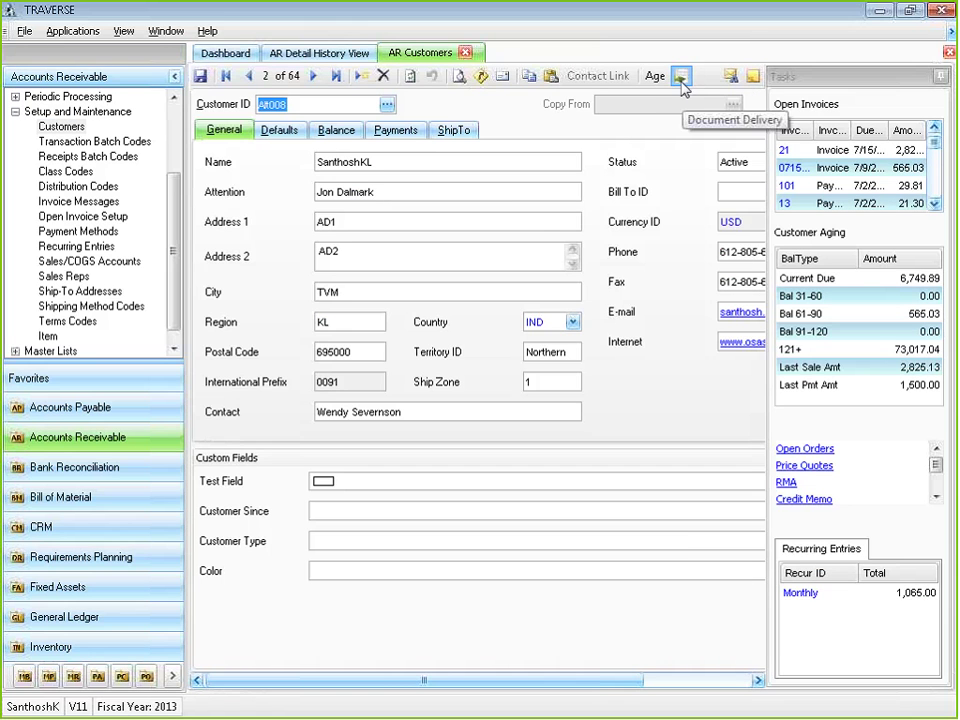
left_click(680, 78)
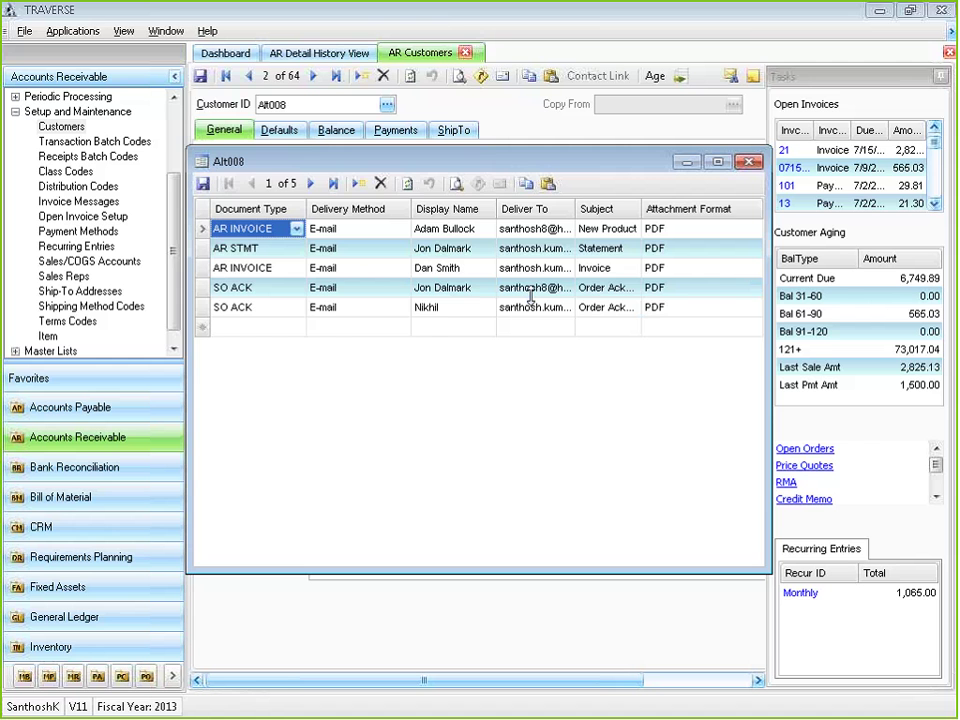
left_click(748, 161)
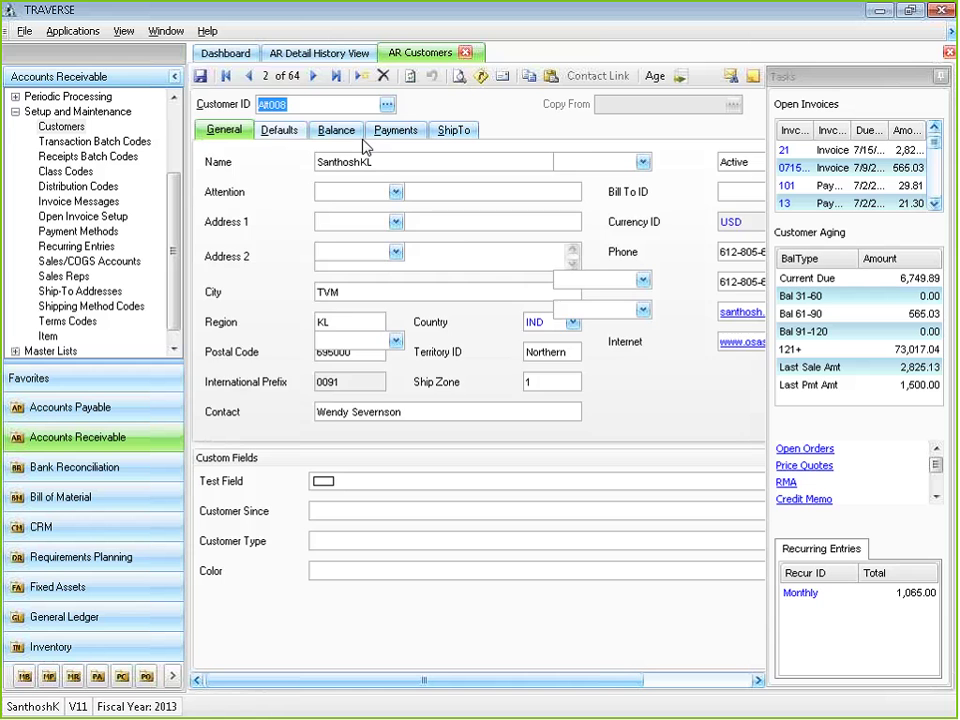
Look through the customer's Defaults, Balance, Payments and ShipTo details
left_click(279, 130)
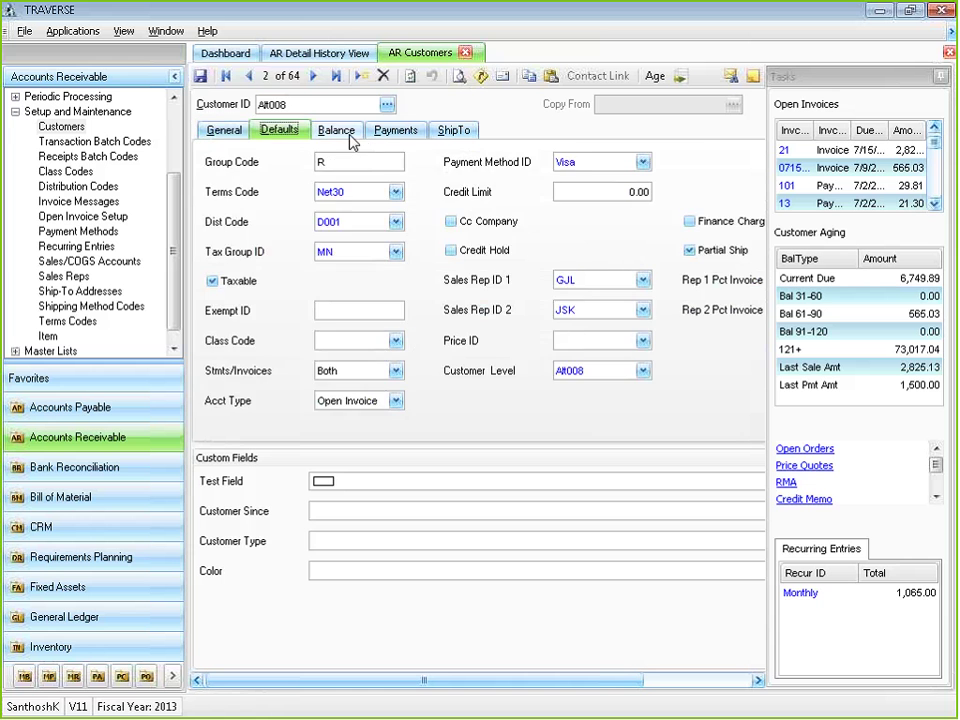
left_click(336, 130)
left_click(395, 131)
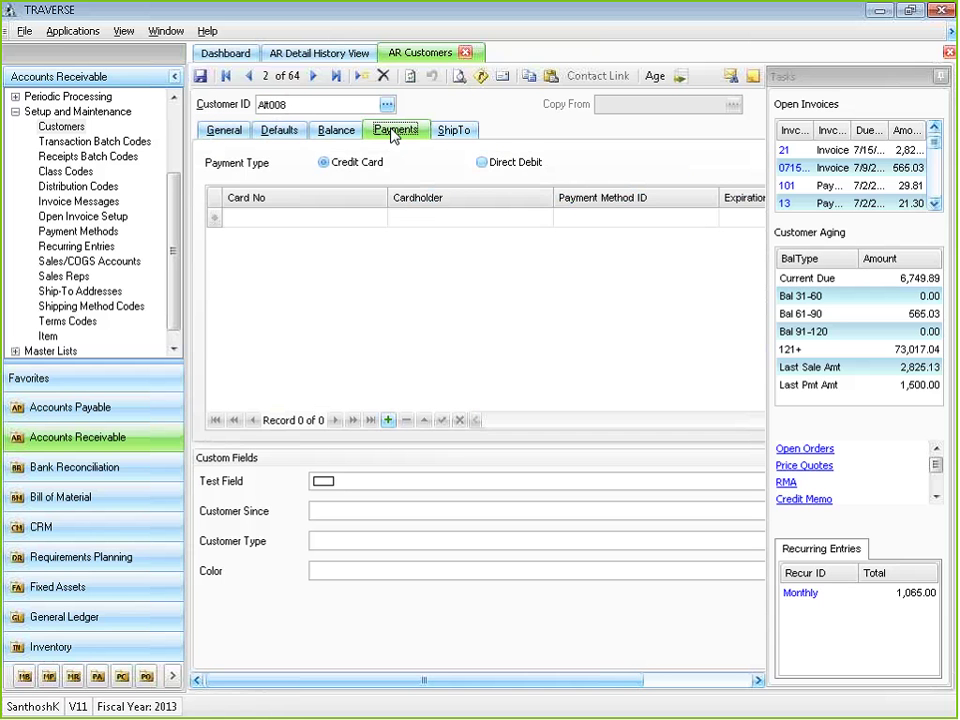
left_click(472, 133)
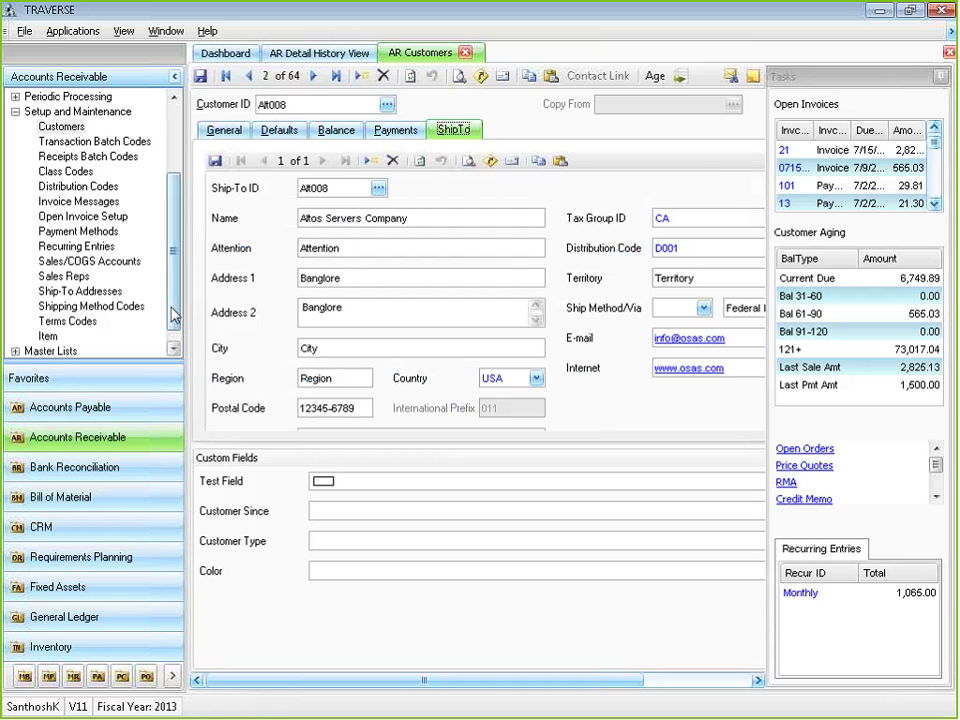
Open the Item record screen from the Setup and Maintenance functions of Accounts Receivable
scroll(175, 314, "down", 1)
left_click(45, 321)
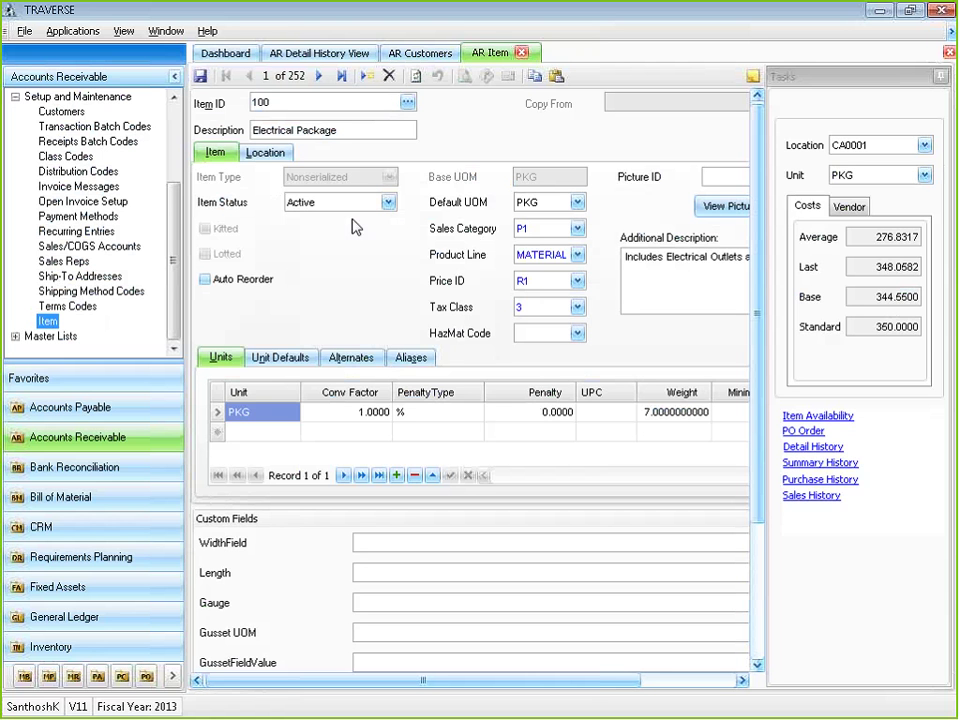
Look through the item's Location details, including Price Info and Cost Detail, and return to the AR Customers screen
left_click(268, 157)
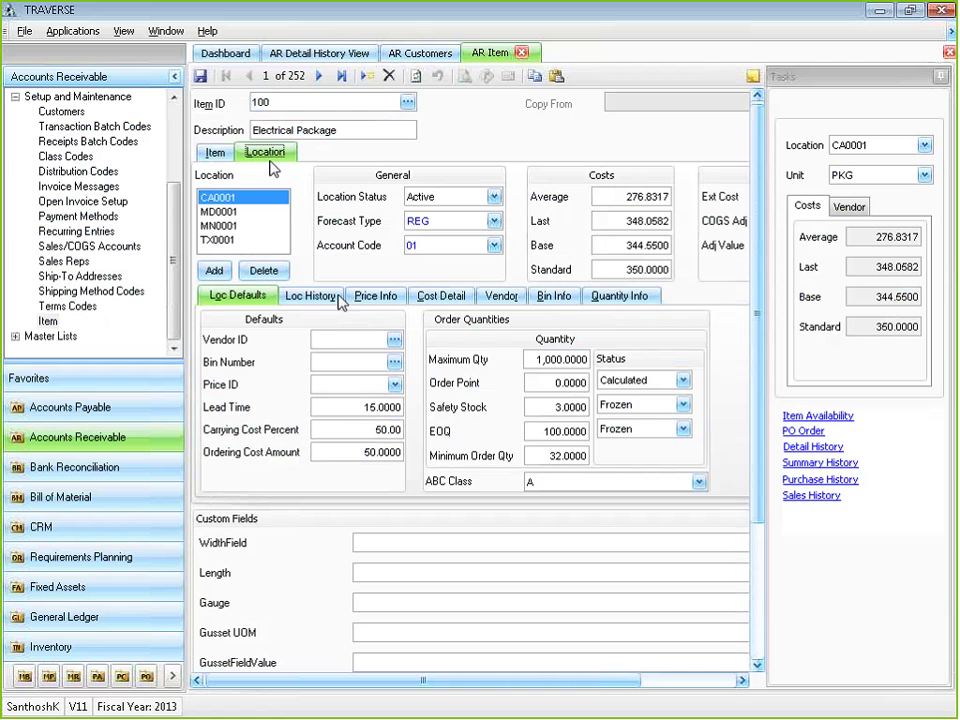
left_click(377, 302)
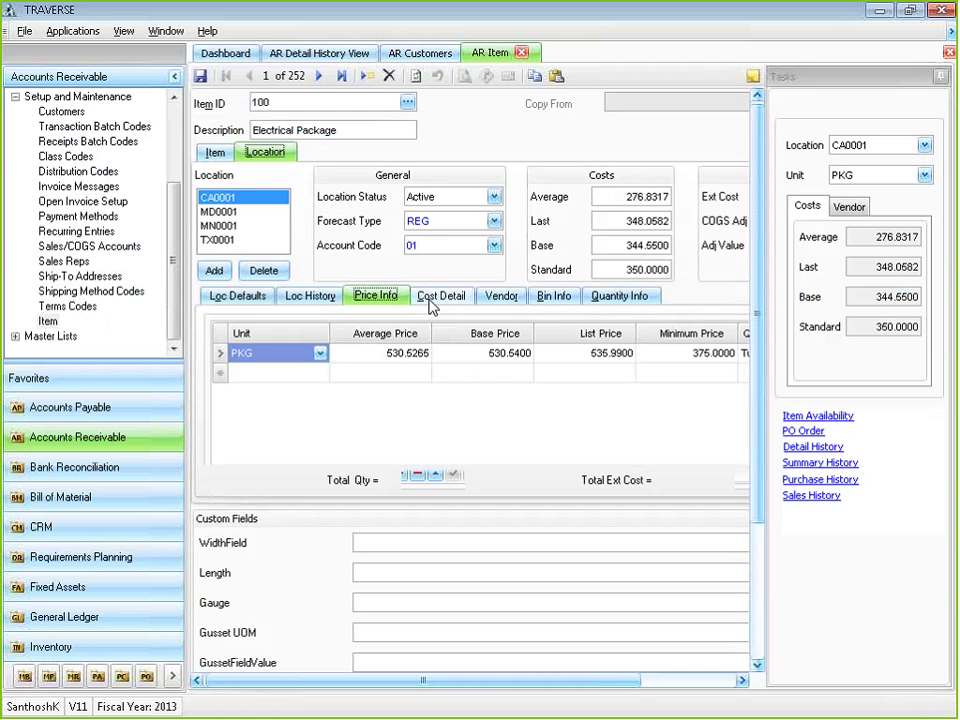
left_click(438, 302)
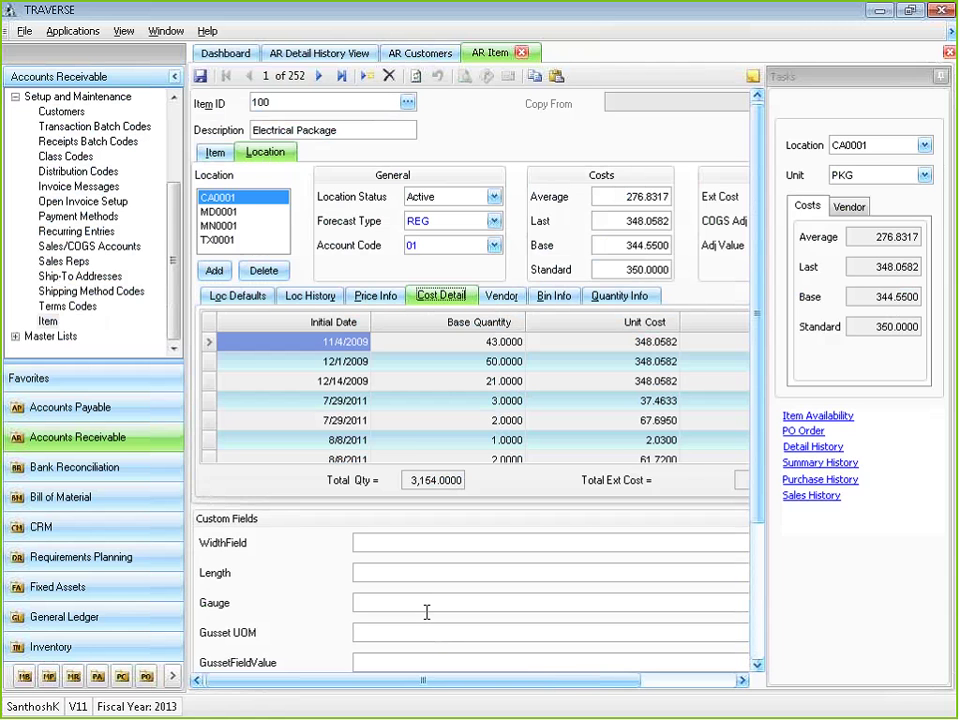
left_click(410, 54)
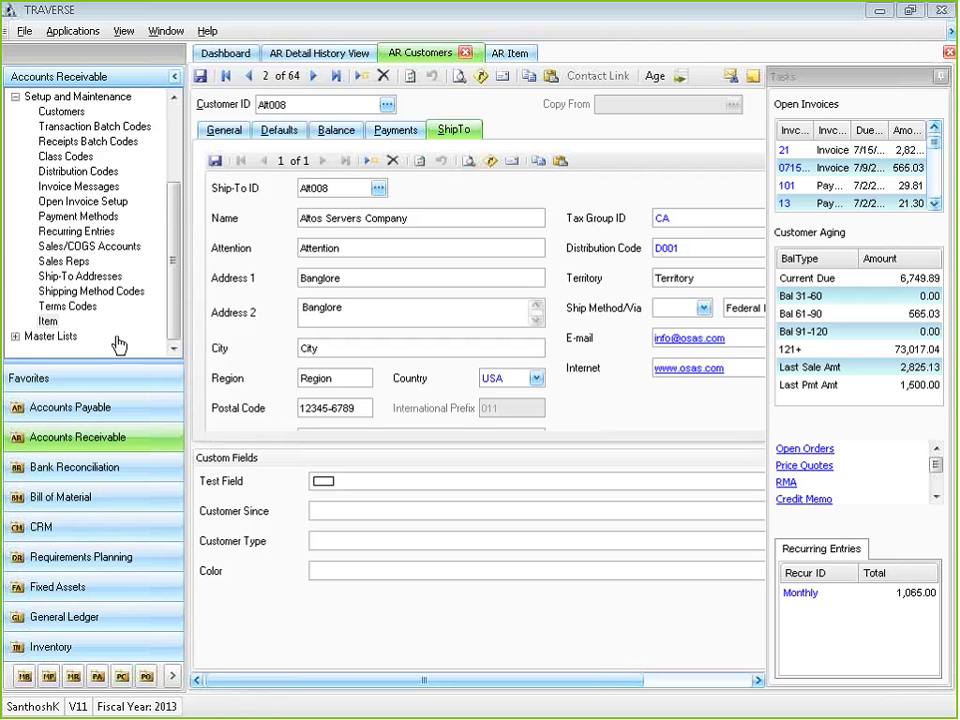
Enlarge the module list to show more modules and browse the Accounts Payable, Accounts Receivable and Bank Reconciliation functions
left_click_drag(118, 366, 161, 171)
left_click(161, 222)
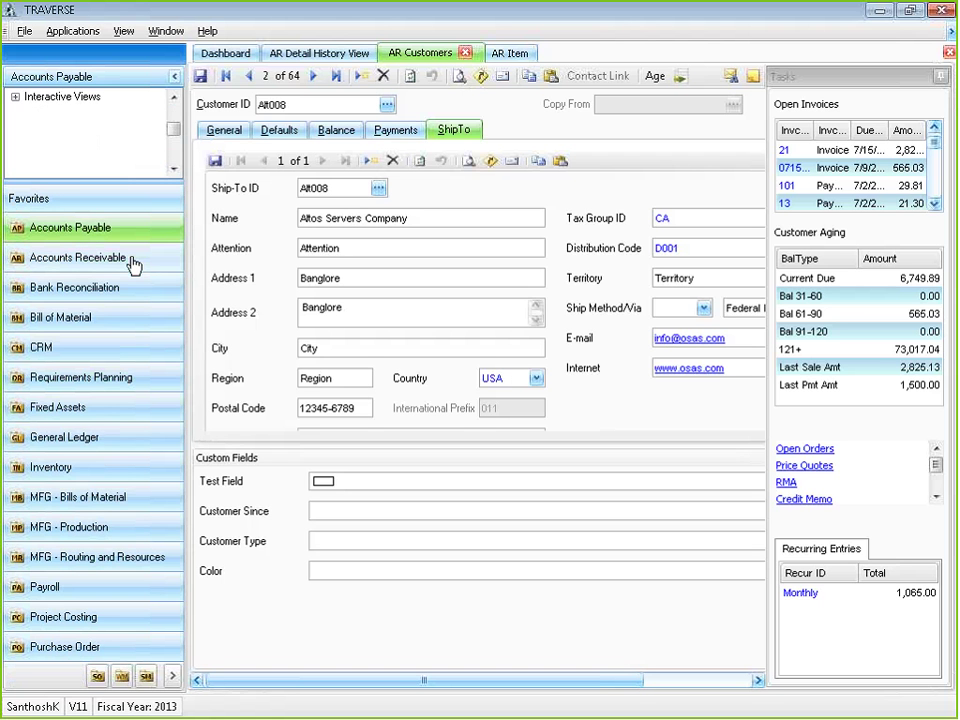
left_click(133, 263)
left_click(128, 287)
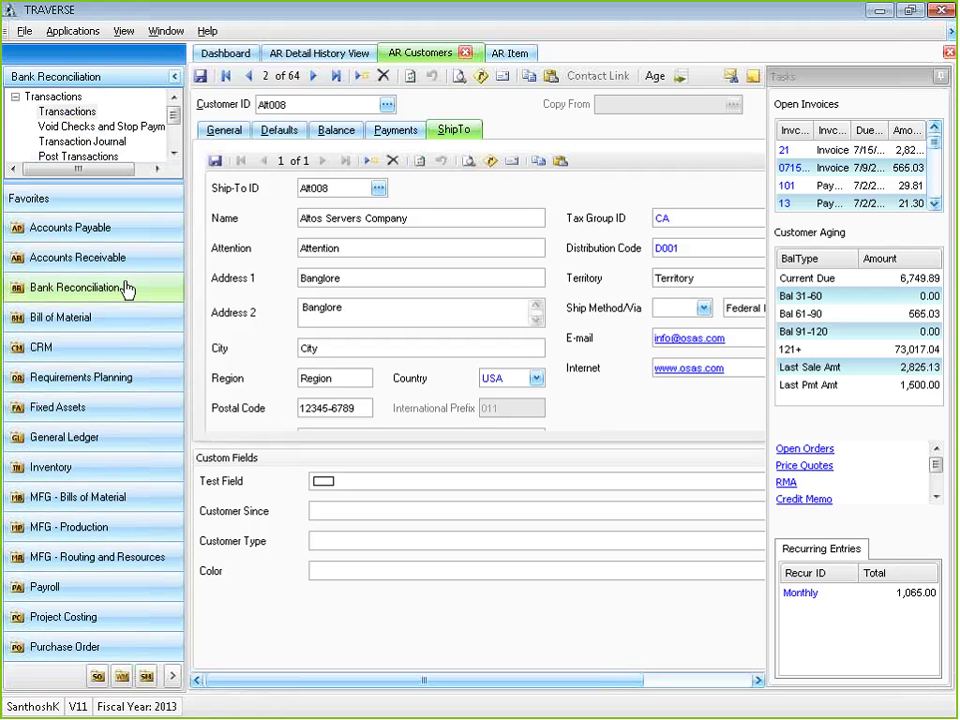